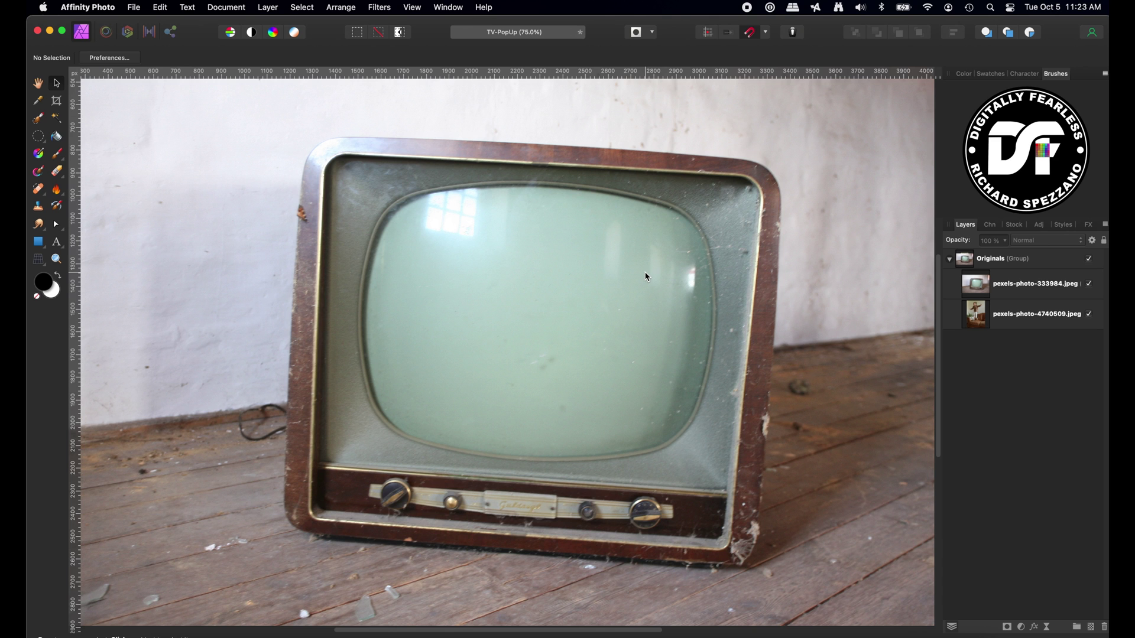
Duplicate both photo layers, pexels-photo-333984.jpeg and pexels-photo-4740509.jpeg, inside the Originals group.
{"action": "key", "text": "super+minus"}
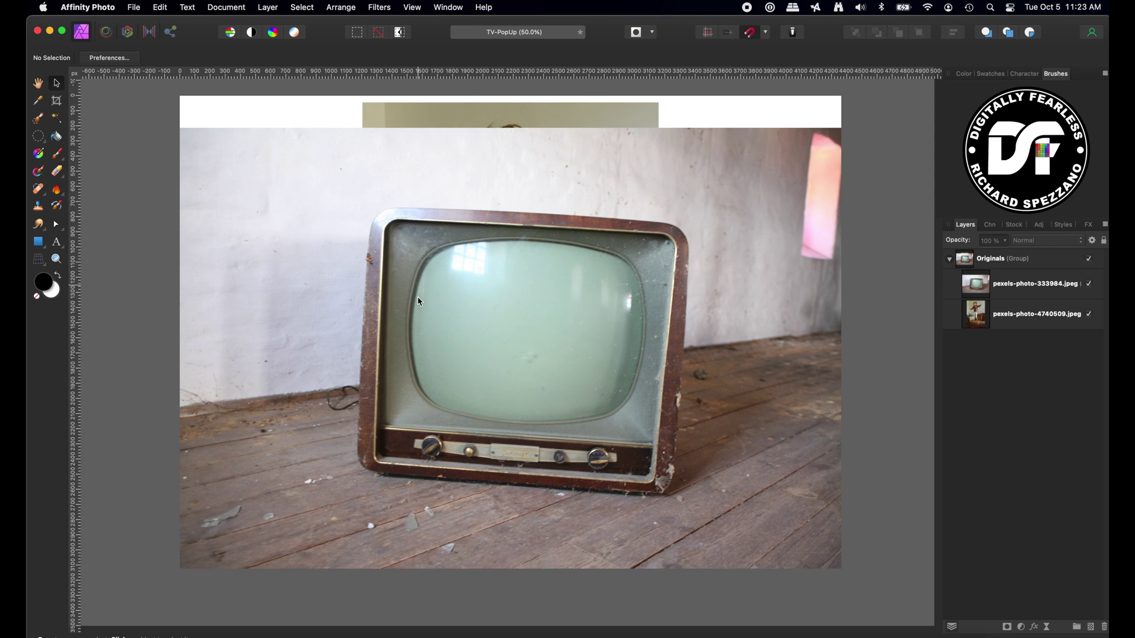
{"action": "left_click", "coordinate": [454, 301]}
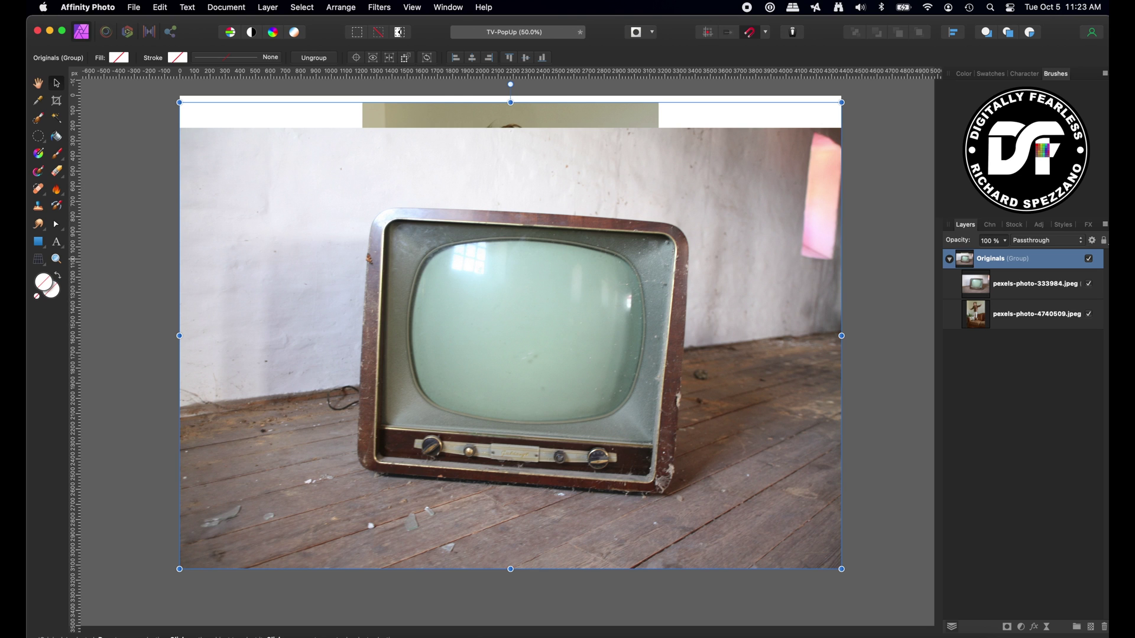
{"action": "left_click", "coordinate": [950, 260]}
{"action": "left_click", "coordinate": [950, 260]}
{"action": "left_click", "coordinate": [977, 288]}
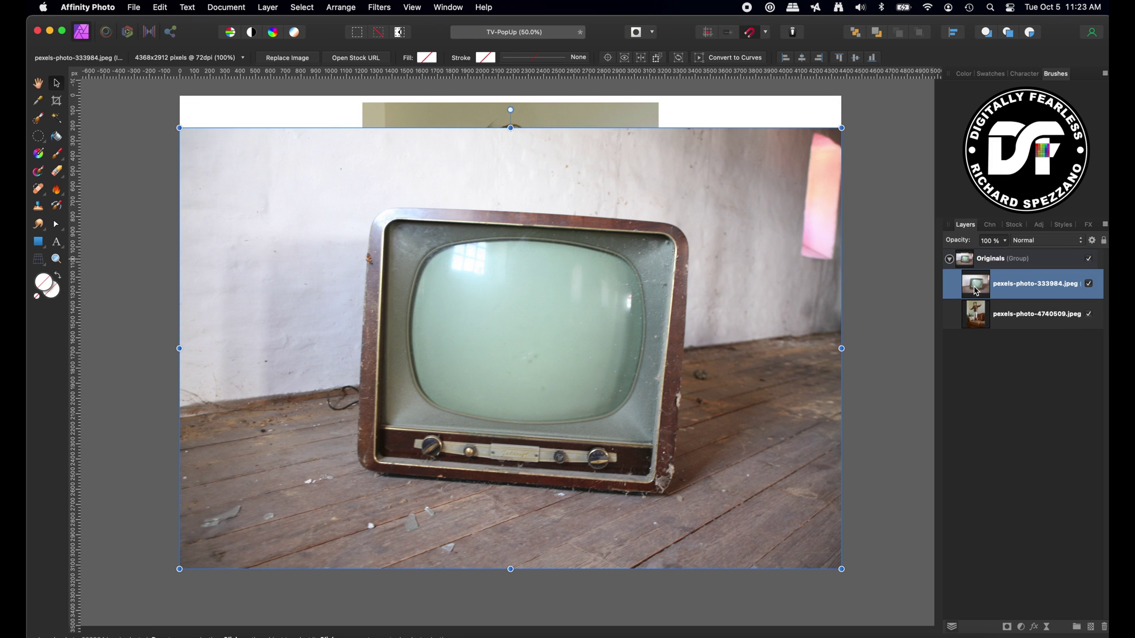
{"action": "left_click", "coordinate": [980, 323], "text": "shift"}
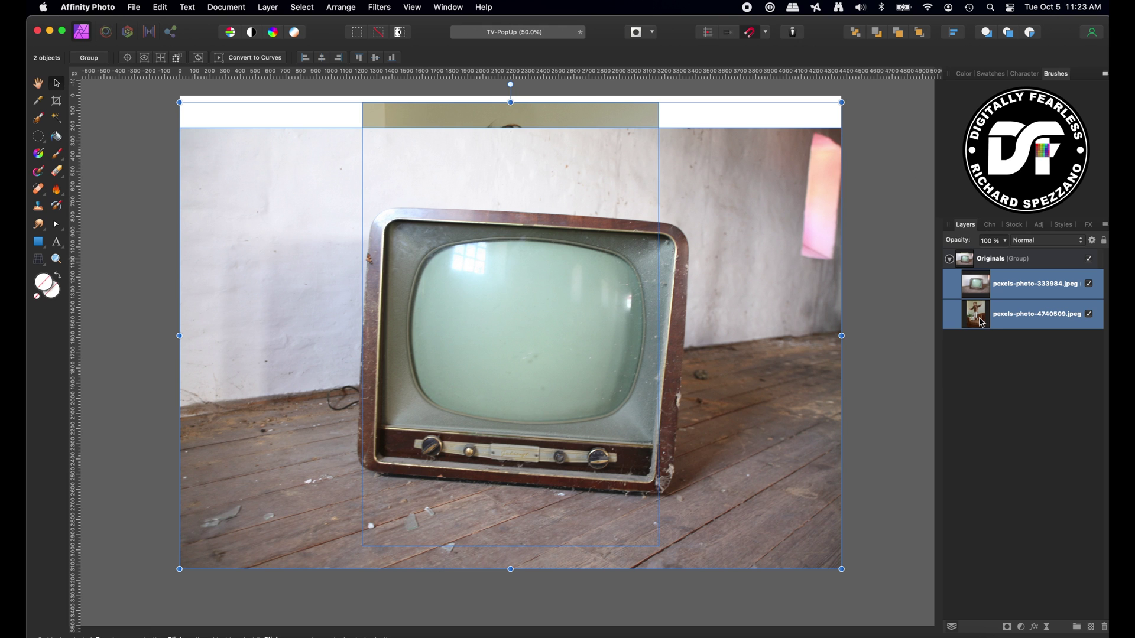
{"action": "key", "text": "super+j"}
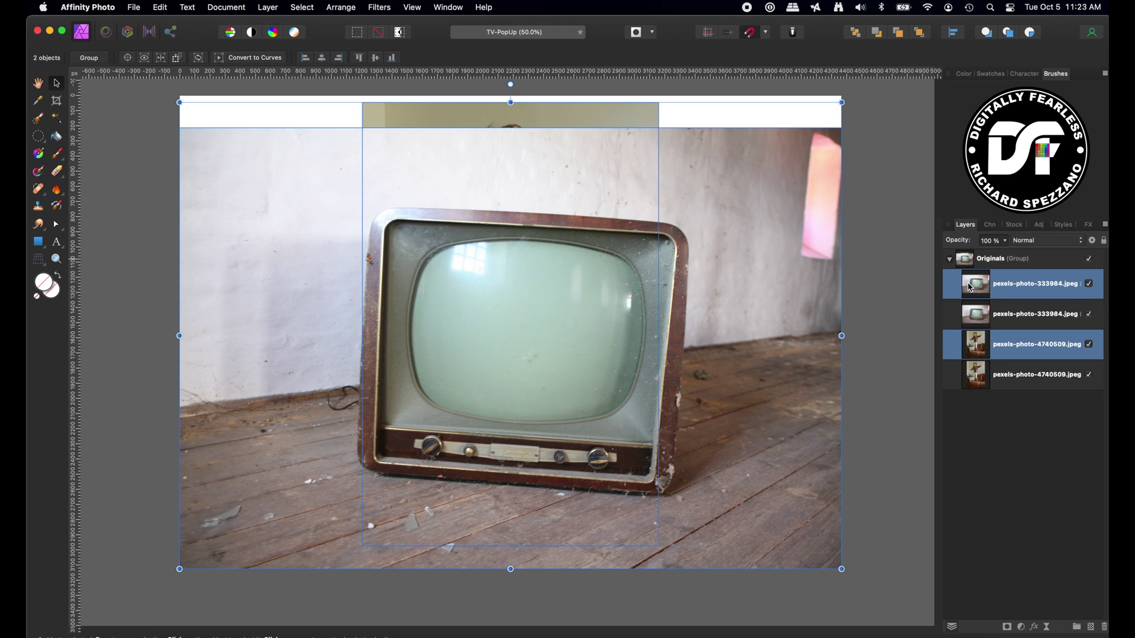
Move the duplicated TV and girl photo layers out of the Originals group, stacking the girl photo above the TV photo.
{"action": "left_click", "coordinate": [976, 295]}
{"action": "mouse_move", "coordinate": [977, 297]}
{"action": "left_mouse_down"}
{"action": "mouse_move", "coordinate": [969, 253]}
{"action": "mouse_move", "coordinate": [981, 252]}
{"action": "mouse_move", "coordinate": [990, 289]}
{"action": "left_mouse_up"}
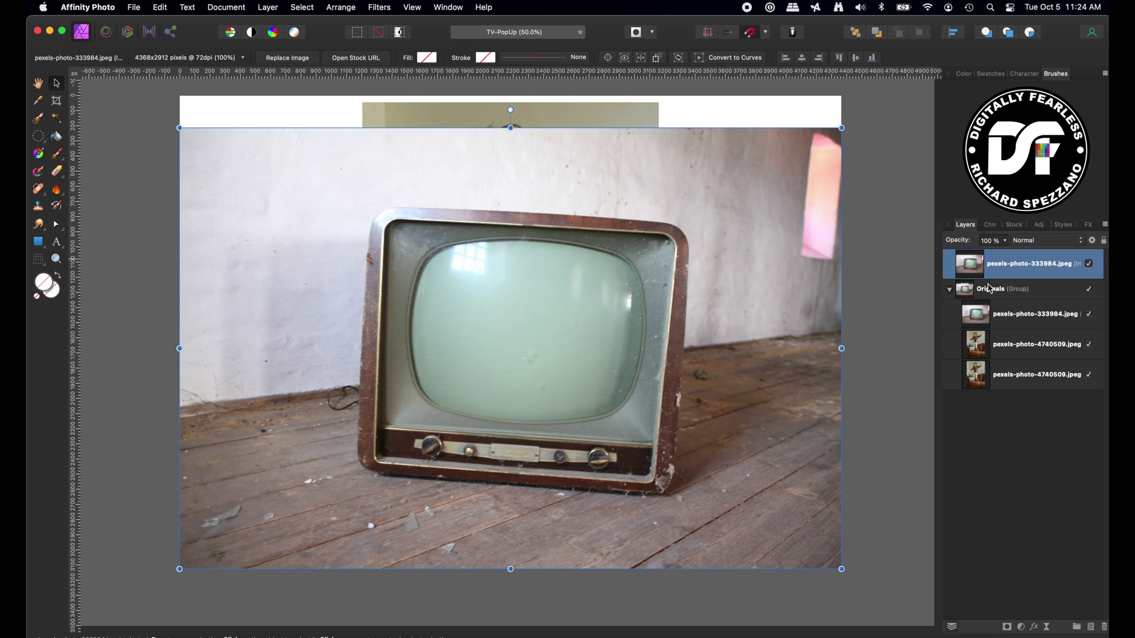
{"action": "left_click_drag", "start_coordinate": [977, 349], "coordinate": [957, 259]}
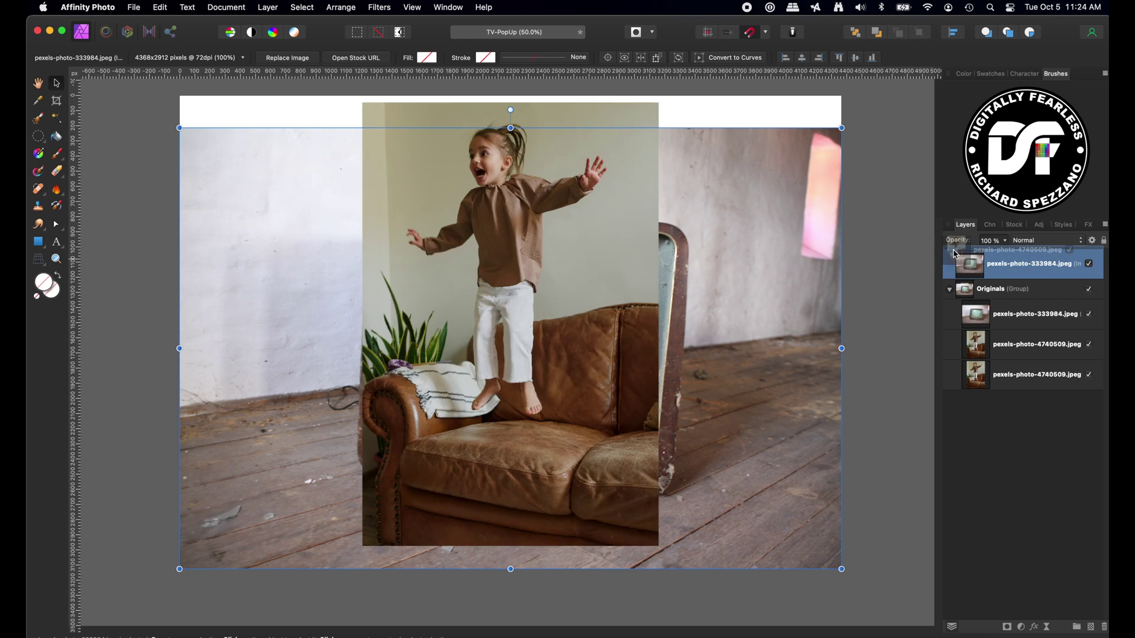
Collapse the Originals group and hide both it and the pexels-photo-4740509.jpeg layer above the TV photo.
{"action": "left_click", "coordinate": [949, 319]}
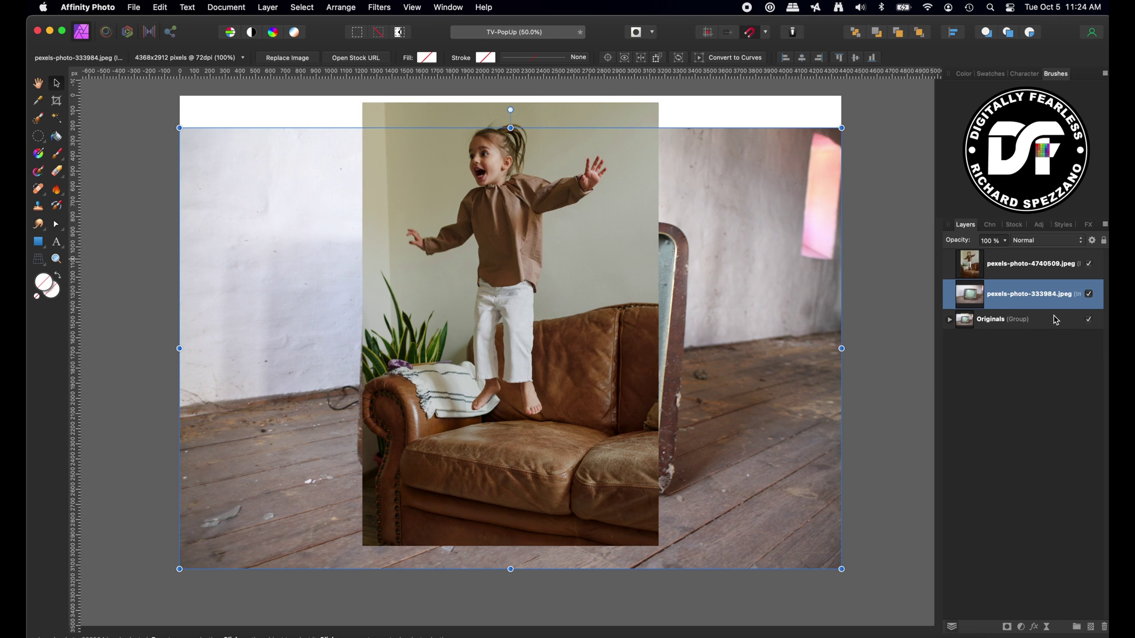
{"action": "left_click", "coordinate": [1088, 321]}
{"action": "left_click", "coordinate": [1088, 265]}
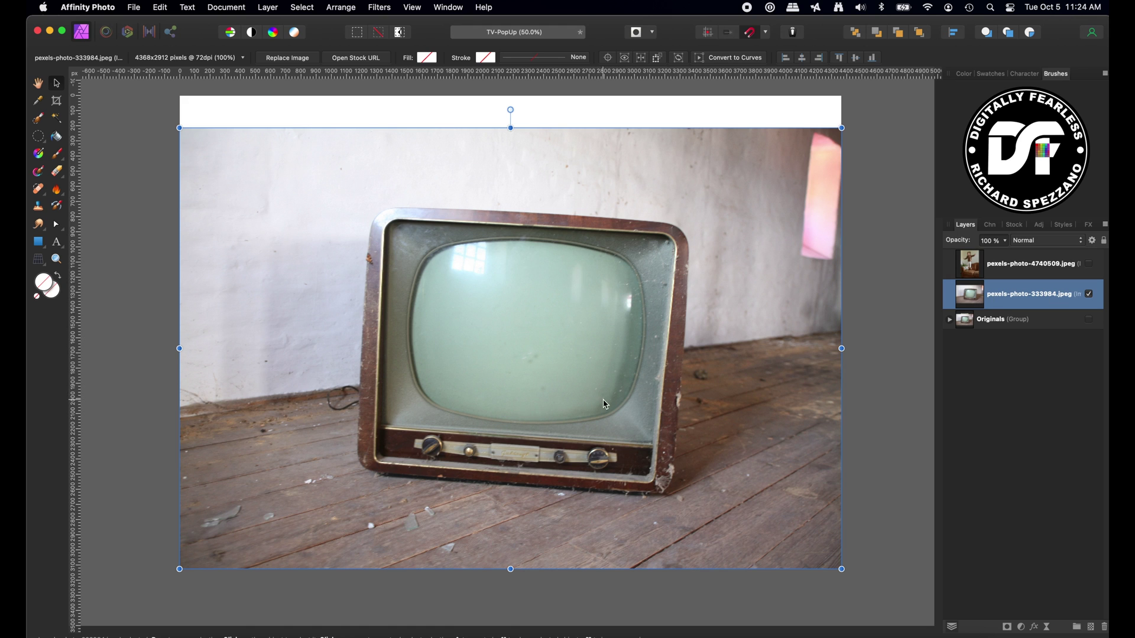
Trace the edge of the TV's glass screen with the Pen tool as a closed path of straight segments.
{"action": "key", "text": "super+plus"}
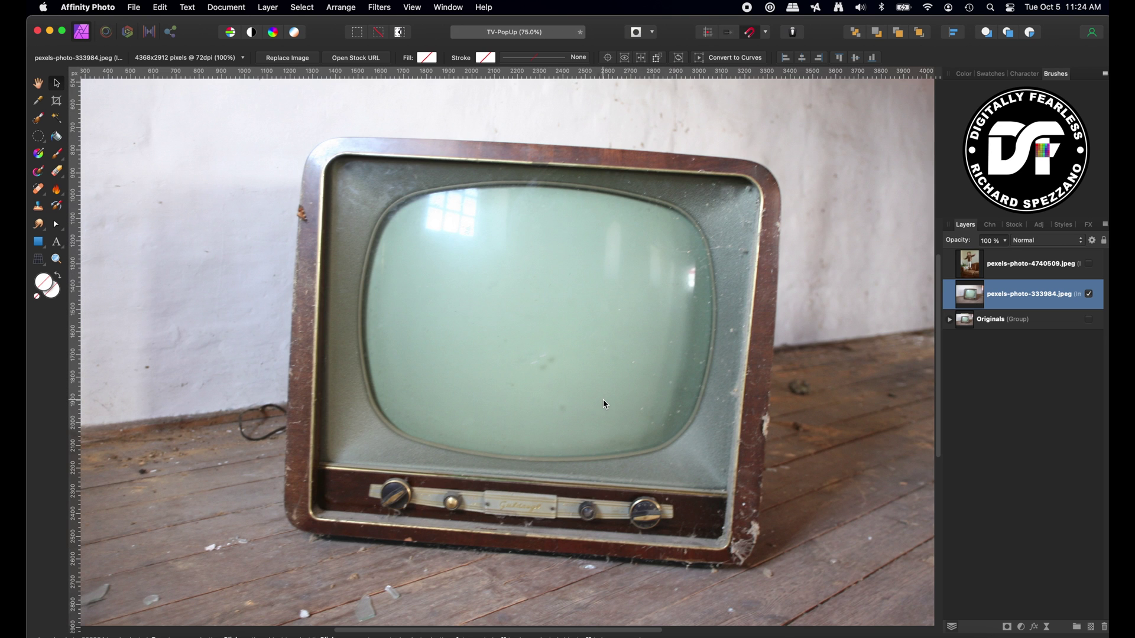
{"action": "left_click", "coordinate": [55, 230]}
{"action": "left_click", "coordinate": [101, 225]}
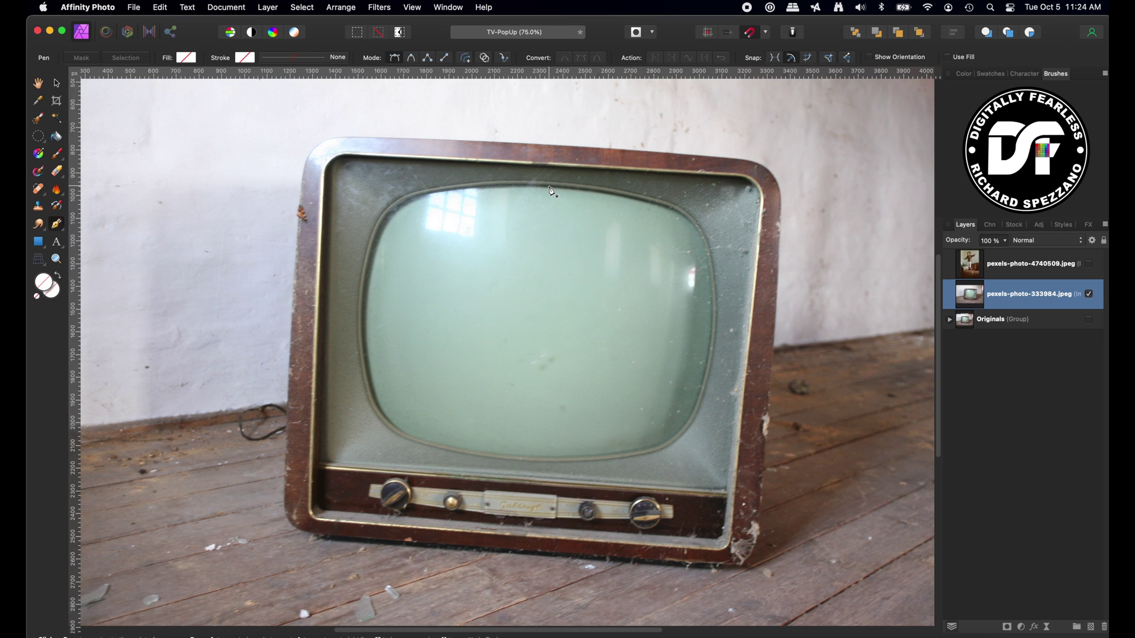
{"action": "left_click", "coordinate": [655, 204]}
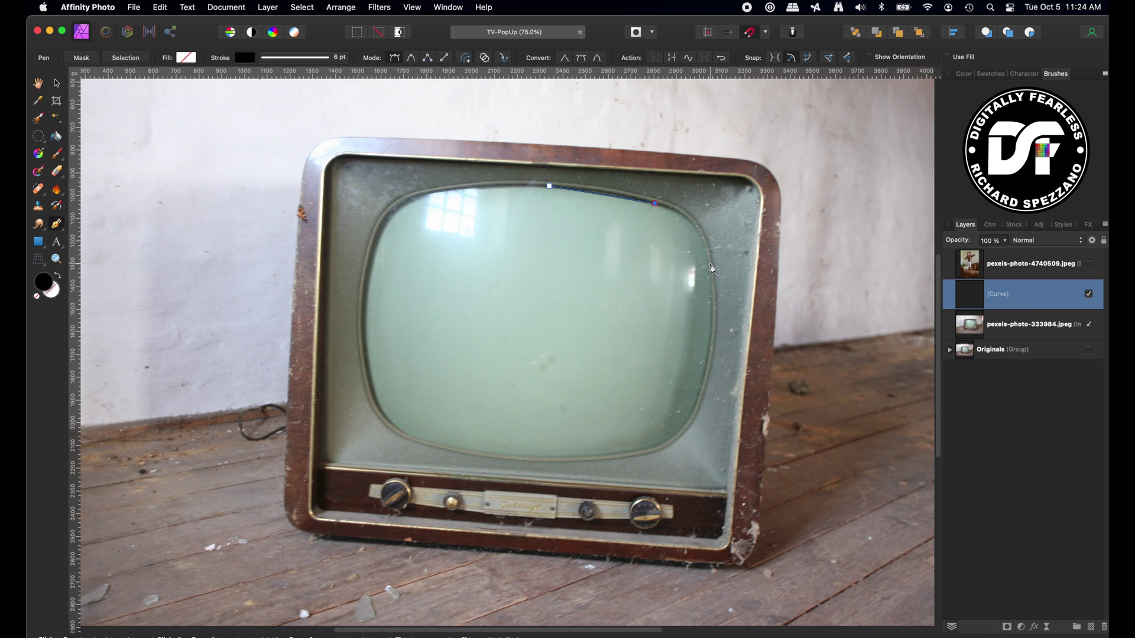
{"action": "left_click", "coordinate": [709, 263]}
{"action": "left_click", "coordinate": [711, 336]}
{"action": "left_click", "coordinate": [693, 413]}
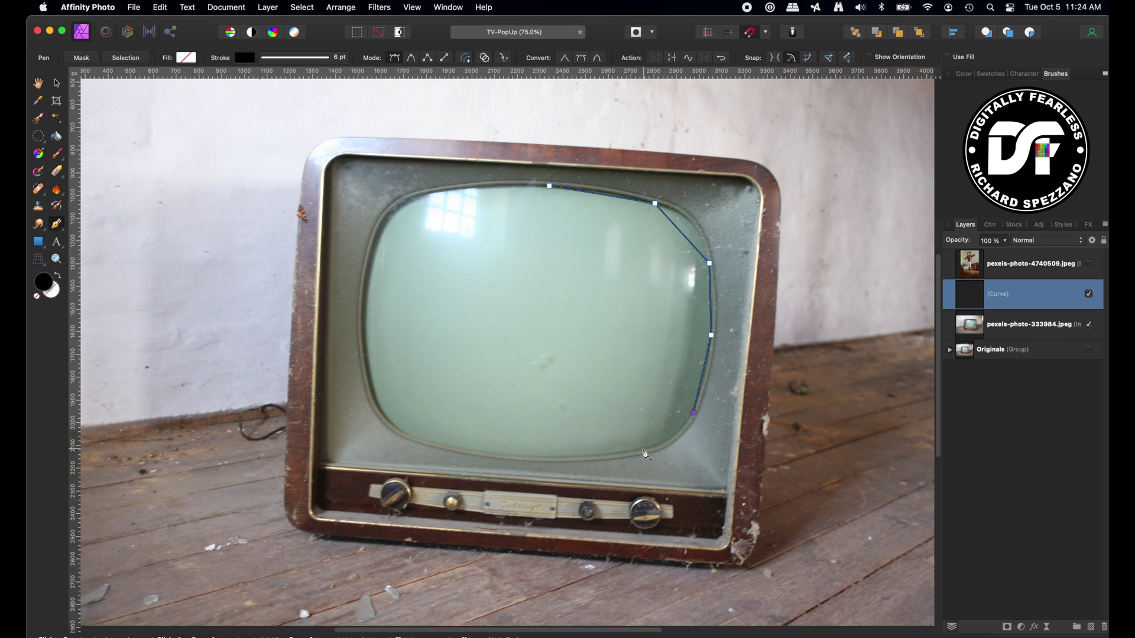
{"action": "left_click", "coordinate": [643, 449]}
{"action": "left_click", "coordinate": [529, 457]}
{"action": "left_click", "coordinate": [405, 432]}
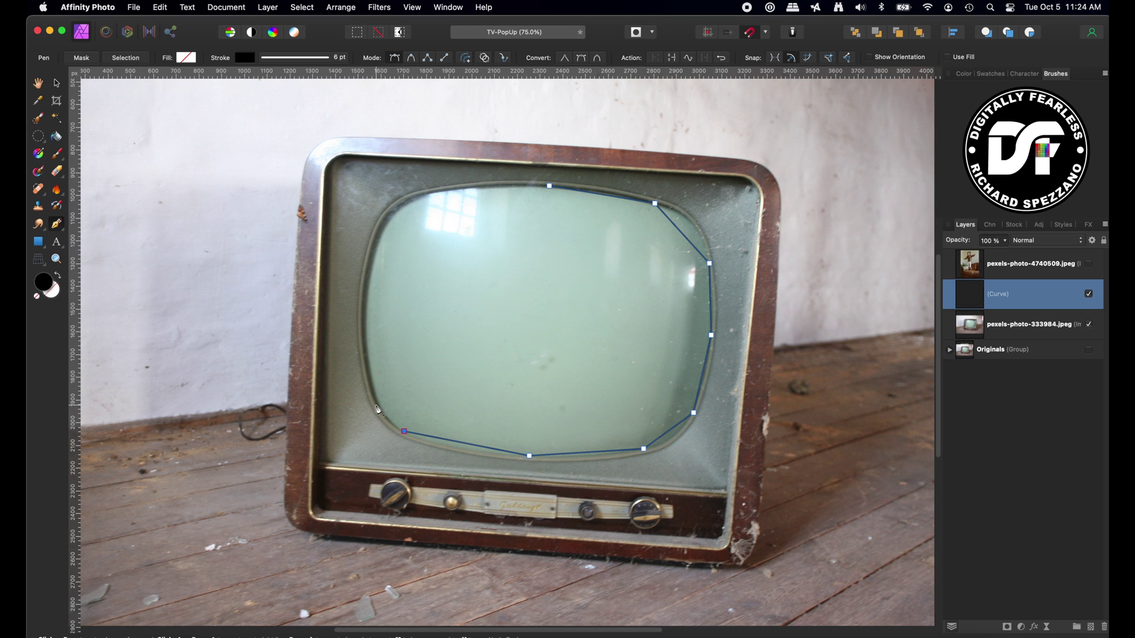
{"action": "left_click", "coordinate": [367, 365]}
{"action": "left_click", "coordinate": [364, 294]}
{"action": "left_click", "coordinate": [379, 228]}
{"action": "left_click", "coordinate": [549, 186]}
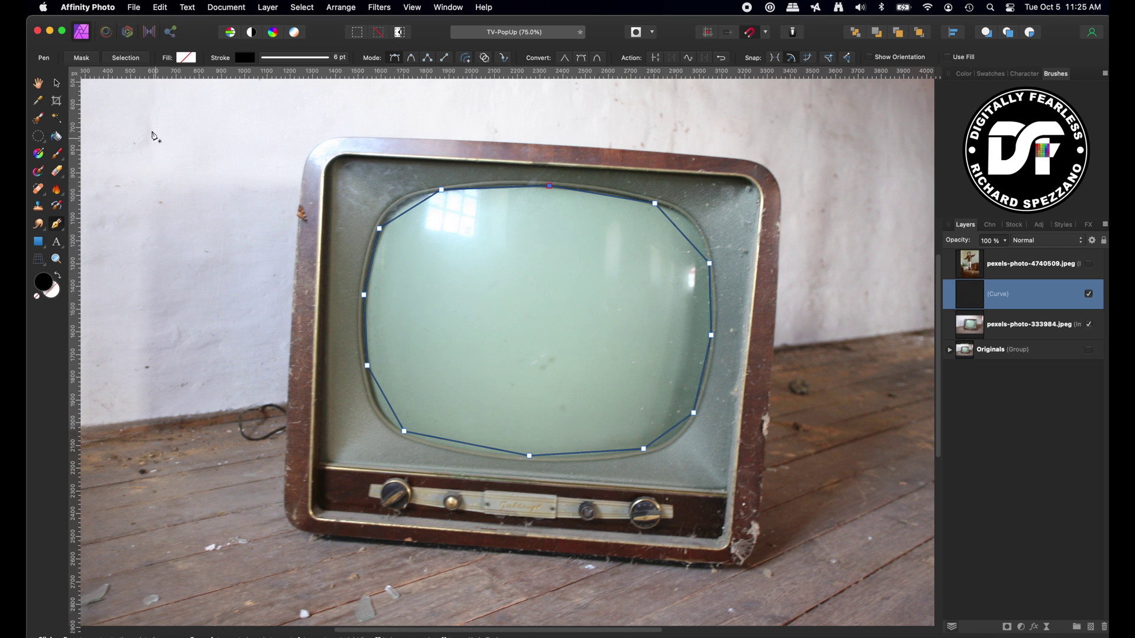
Set the traced screen curve's stroke width to 5 pt.
{"action": "left_click", "coordinate": [56, 83]}
{"action": "left_click", "coordinate": [222, 61]}
{"action": "mouse_move", "coordinate": [199, 96]}
{"action": "left_mouse_down"}
{"action": "mouse_move", "coordinate": [166, 99]}
{"action": "mouse_move", "coordinate": [196, 101]}
{"action": "mouse_move", "coordinate": [186, 105]}
{"action": "left_mouse_up"}
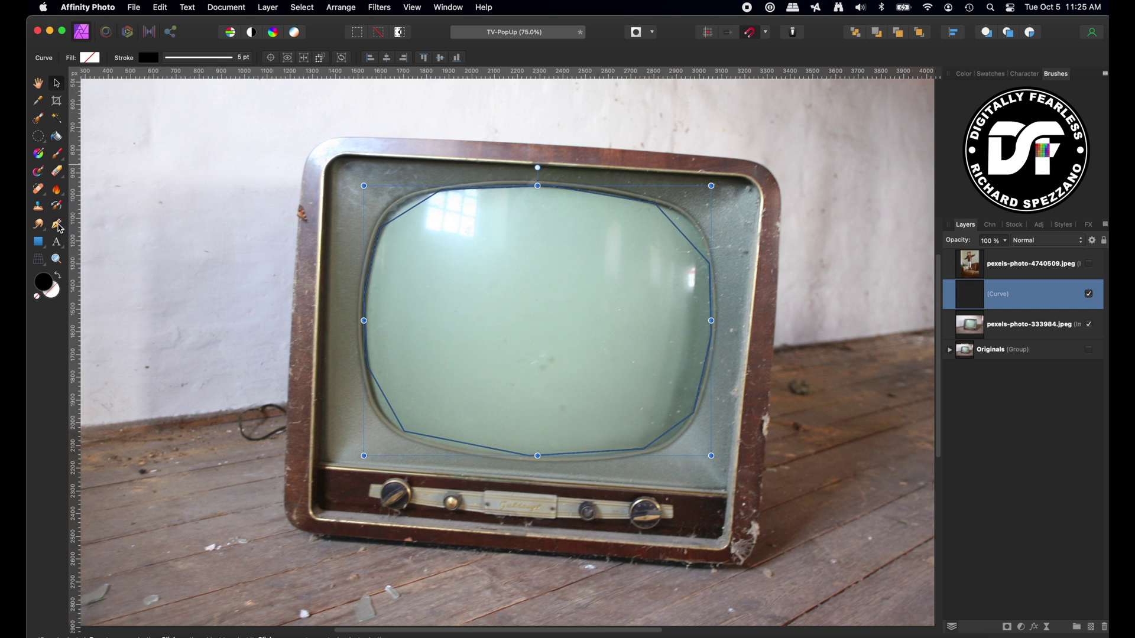
Bend the curve's upper-left, top, upper-right and upper right-side segments with the Node tool to follow the glass edge.
{"action": "left_click_drag", "start_coordinate": [60, 228], "coordinate": [101, 242]}
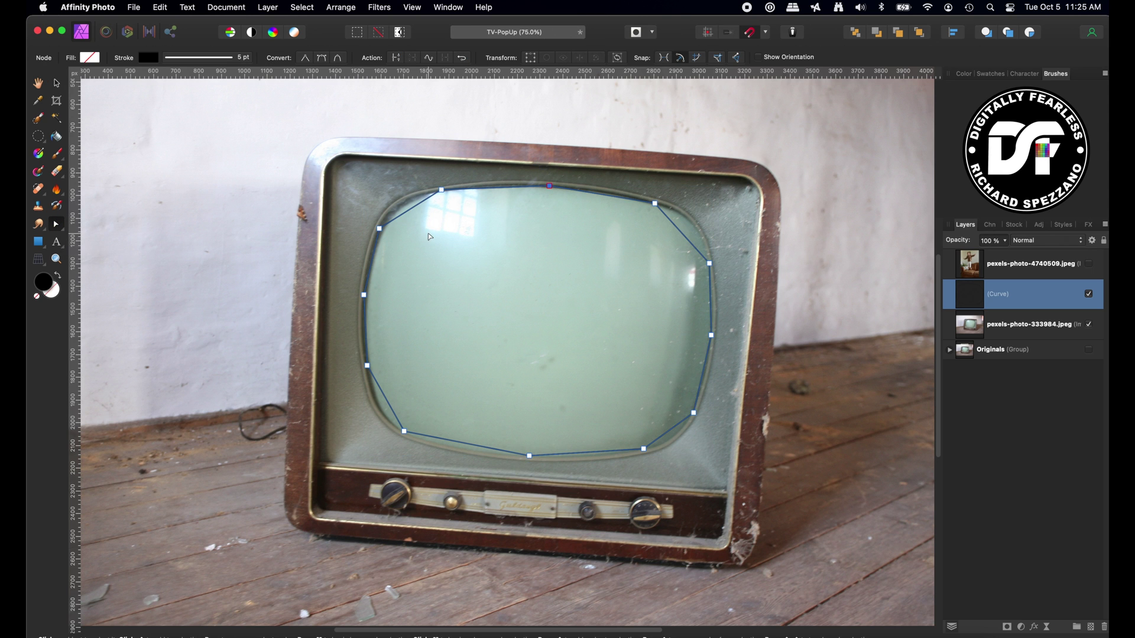
{"action": "key", "text": "super+1"}
{"action": "key", "text": "super+equal"}
{"action": "scroll", "coordinate": [431, 234], "scroll_direction": "up", "scroll_amount": 5}
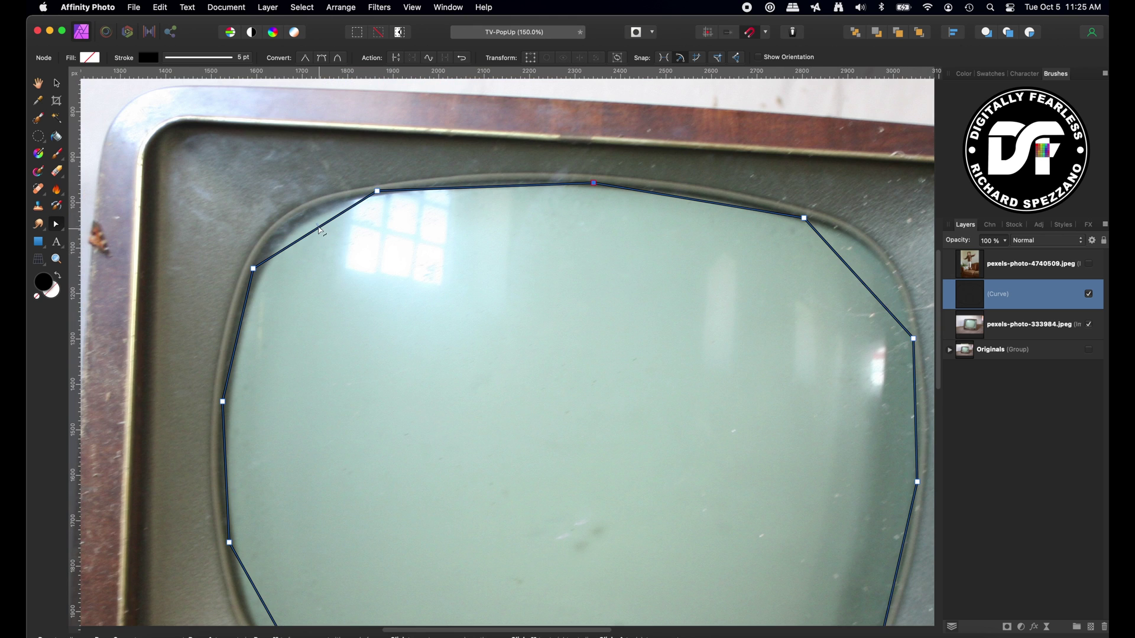
{"action": "left_click_drag", "start_coordinate": [319, 228], "coordinate": [299, 220]}
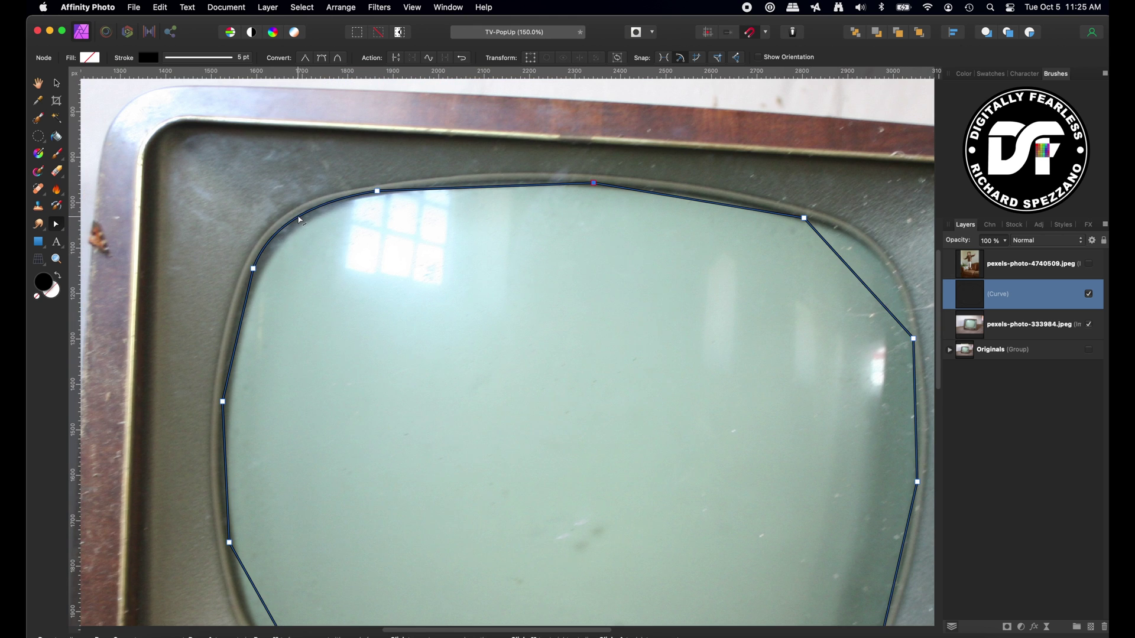
{"action": "left_click_drag", "start_coordinate": [479, 190], "coordinate": [480, 190]}
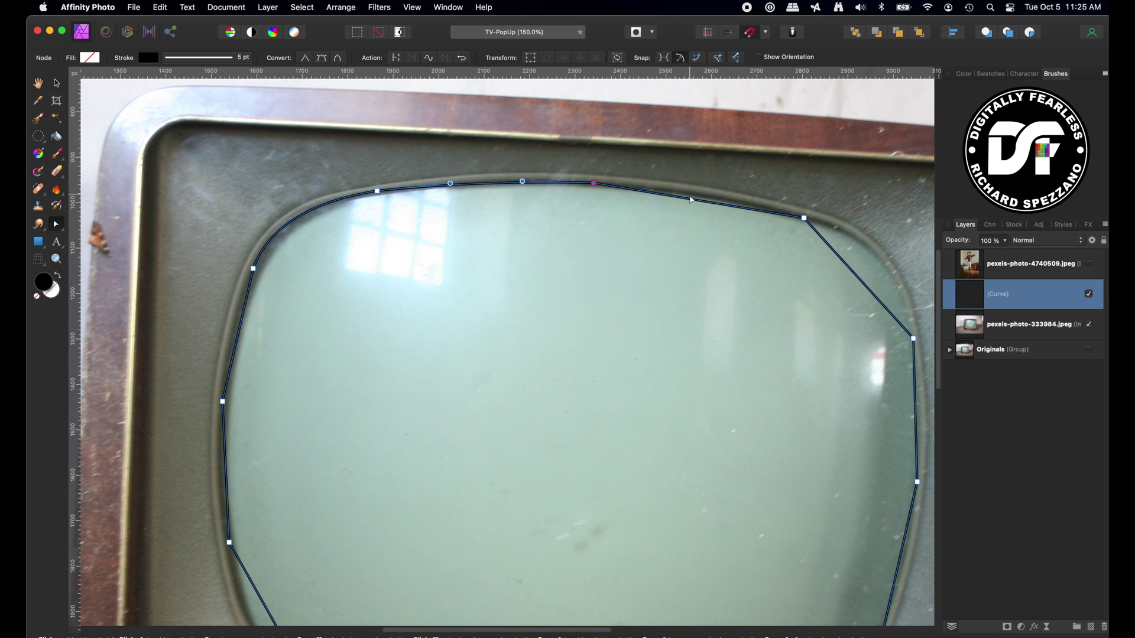
{"action": "left_click_drag", "start_coordinate": [697, 201], "coordinate": [698, 198]}
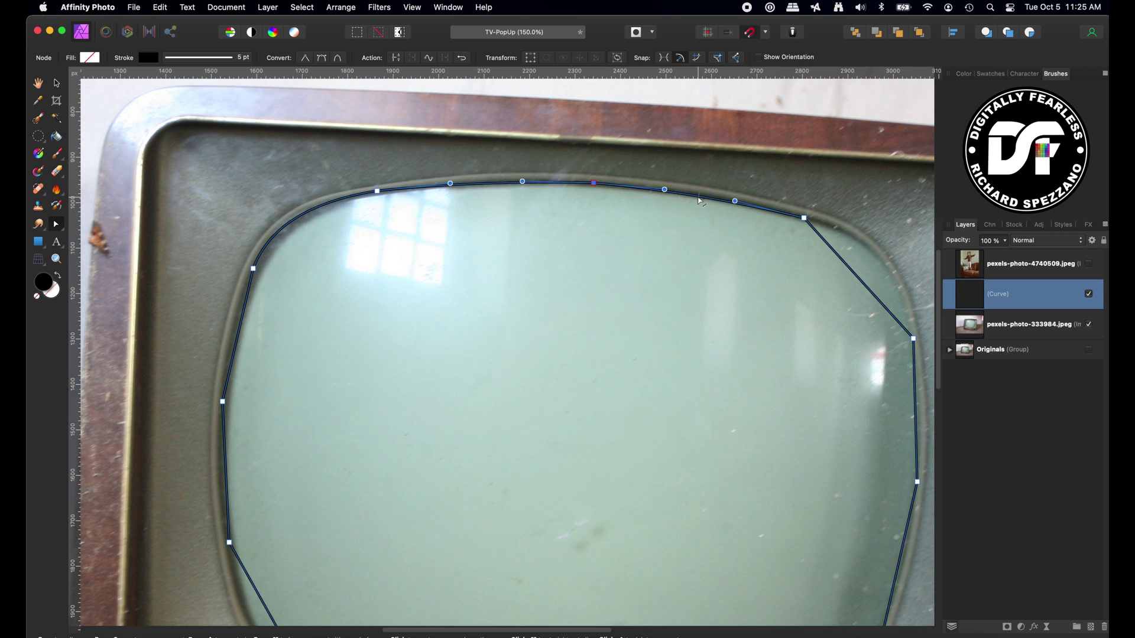
{"action": "left_click_drag", "start_coordinate": [849, 272], "coordinate": [866, 253]}
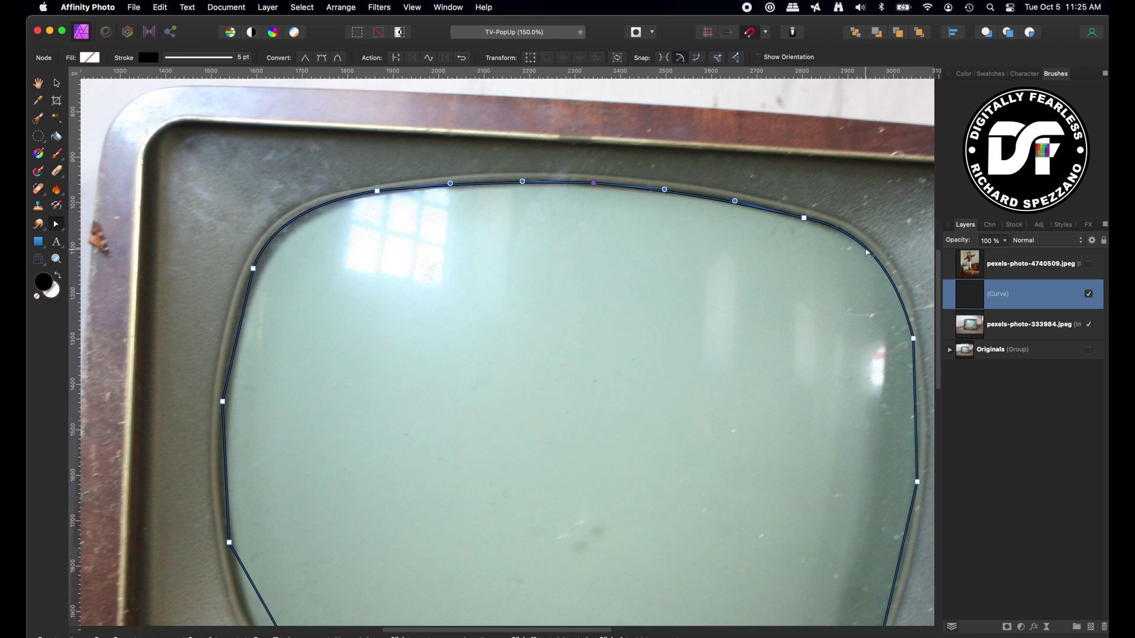
{"action": "left_click_drag", "start_coordinate": [916, 410], "coordinate": [919, 408]}
Bend the curve's lower right-side, bottom and lower-corner segments to follow the rounded edge of the glass.
{"action": "scroll", "coordinate": [921, 408], "scroll_direction": "down", "scroll_amount": 5}
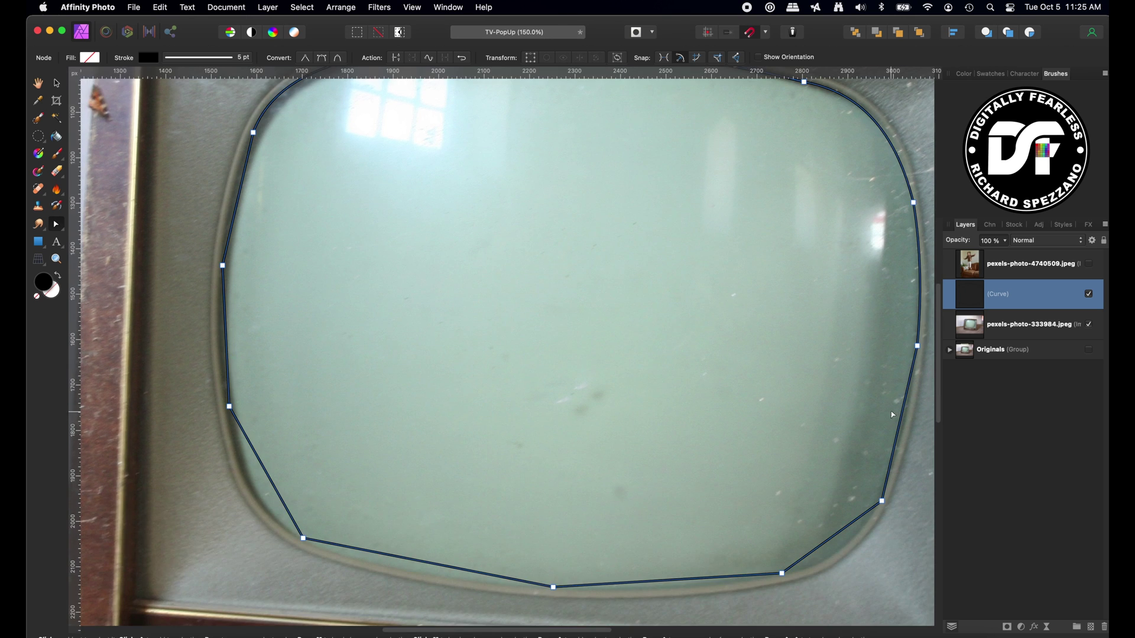
{"action": "left_click_drag", "start_coordinate": [903, 421], "coordinate": [899, 445]}
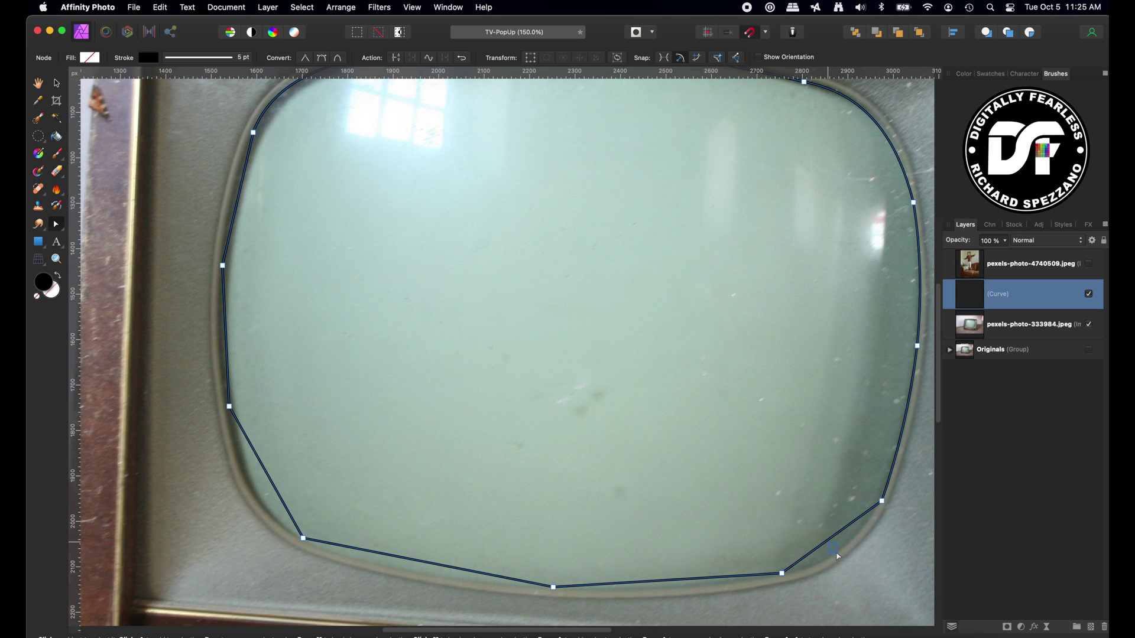
{"action": "left_click_drag", "start_coordinate": [837, 556], "coordinate": [844, 564]}
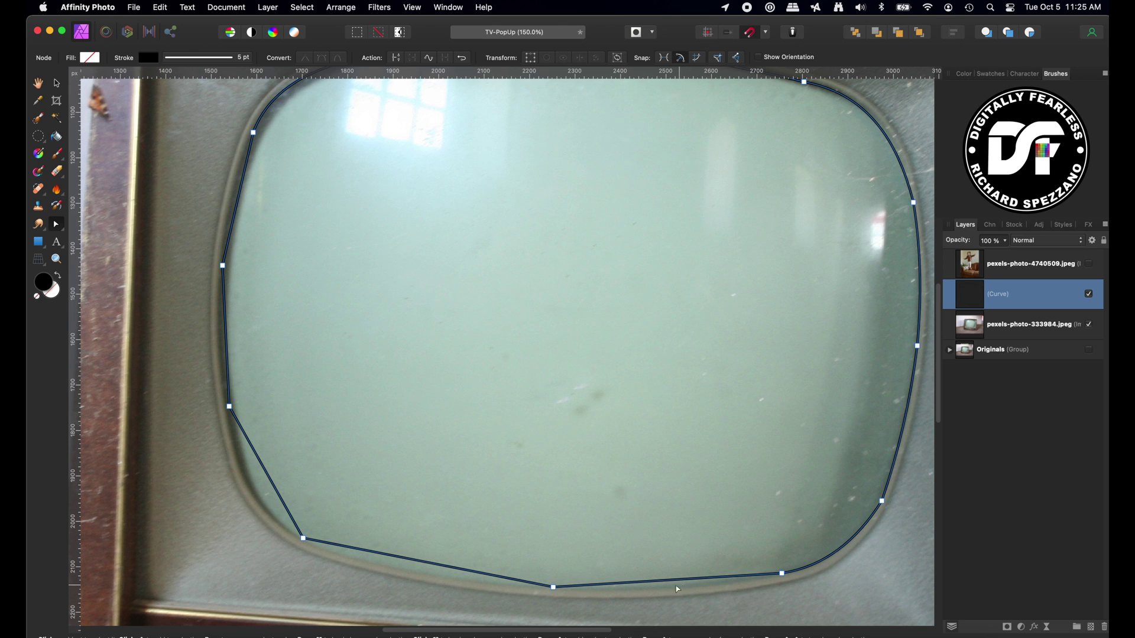
{"action": "left_click_drag", "start_coordinate": [677, 588], "coordinate": [678, 593]}
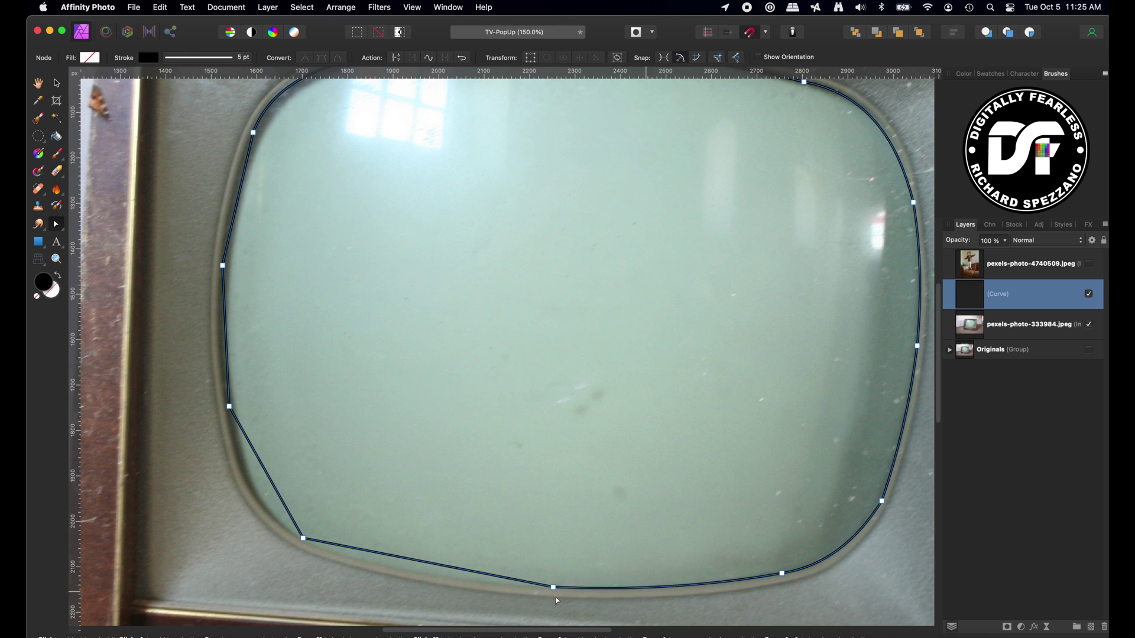
{"action": "left_click_drag", "start_coordinate": [427, 571], "coordinate": [428, 574]}
{"action": "left_click_drag", "start_coordinate": [266, 473], "coordinate": [255, 479]}
Fill the screen curve with white and set its stroke to None.
{"action": "left_click", "coordinate": [56, 83]}
{"action": "scroll", "coordinate": [570, 203], "scroll_direction": "up", "scroll_amount": 2}
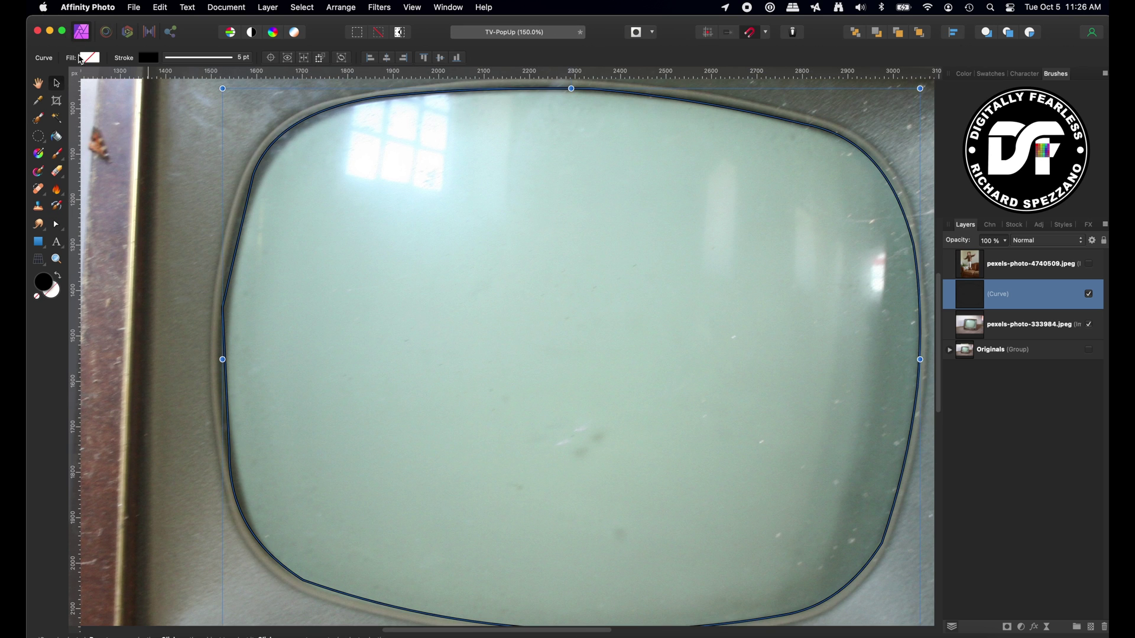
{"action": "left_click", "coordinate": [89, 60]}
{"action": "left_click_drag", "start_coordinate": [149, 153], "coordinate": [147, 229]}
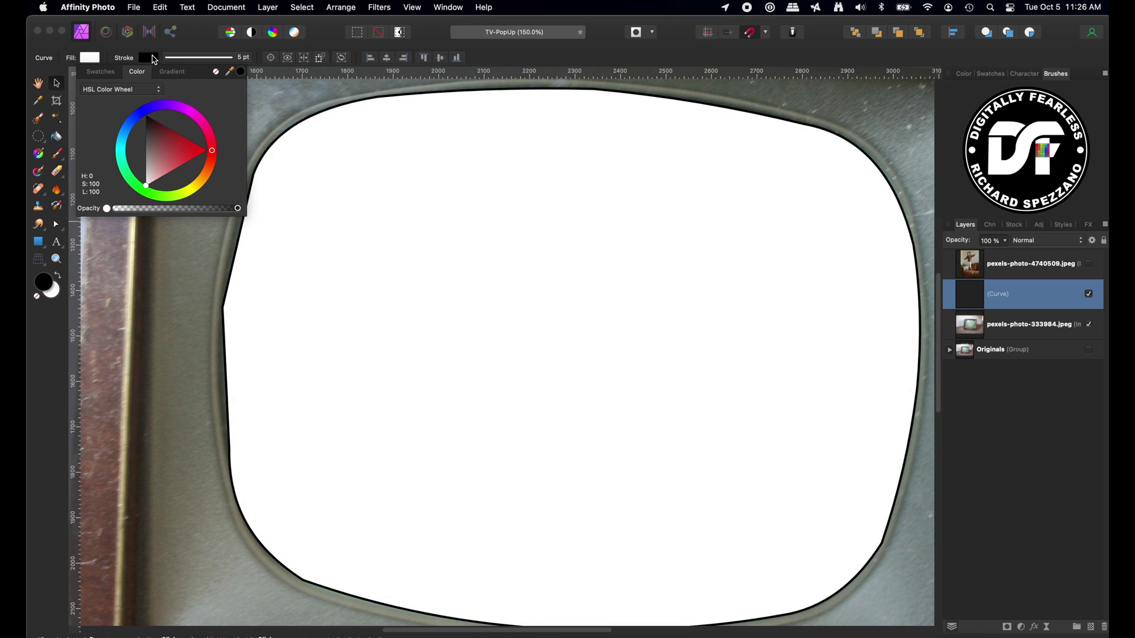
{"action": "left_click", "coordinate": [182, 59]}
{"action": "left_click", "coordinate": [169, 78]}
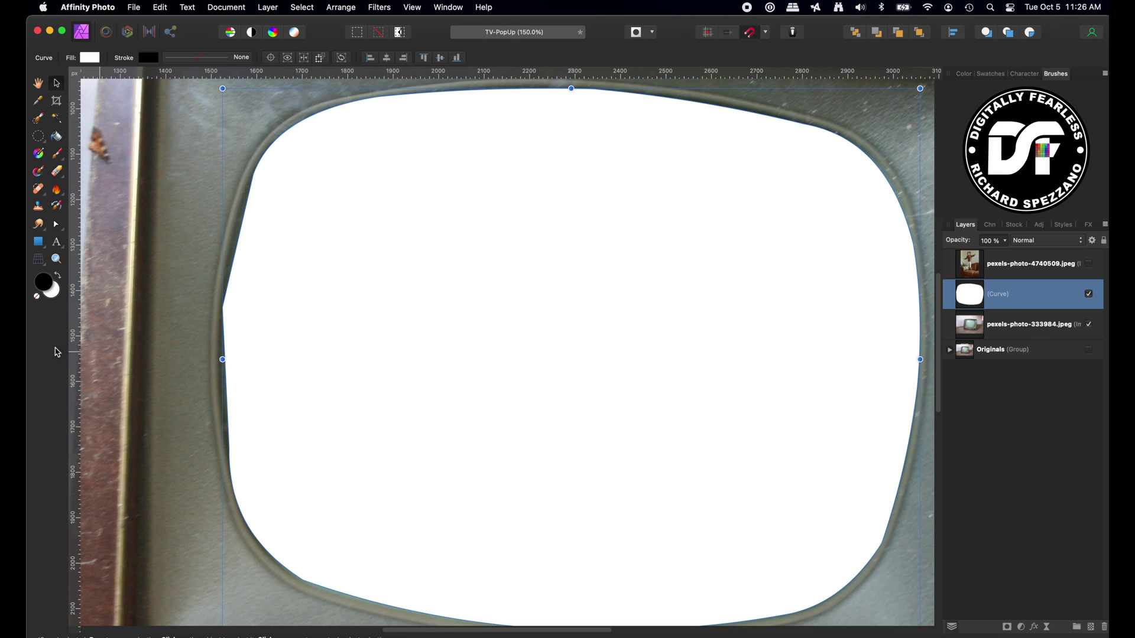
Refine the left side and lower-left corner of the white shape so it follows the glass edge, and deselect it.
{"action": "left_click", "coordinate": [56, 224]}
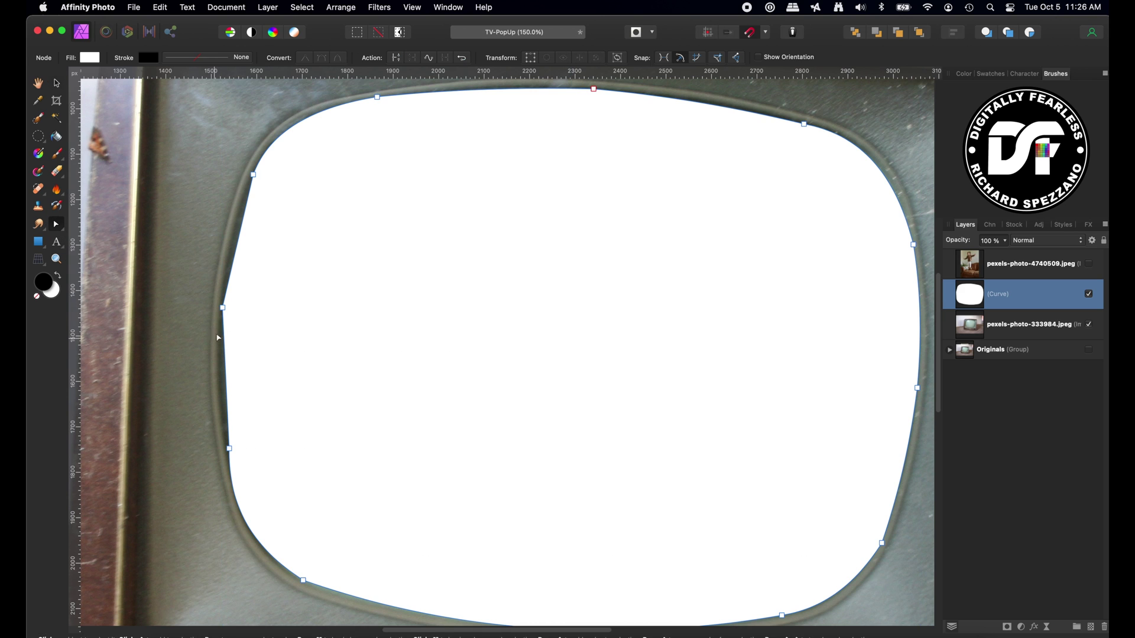
{"action": "left_click_drag", "start_coordinate": [237, 234], "coordinate": [233, 237]}
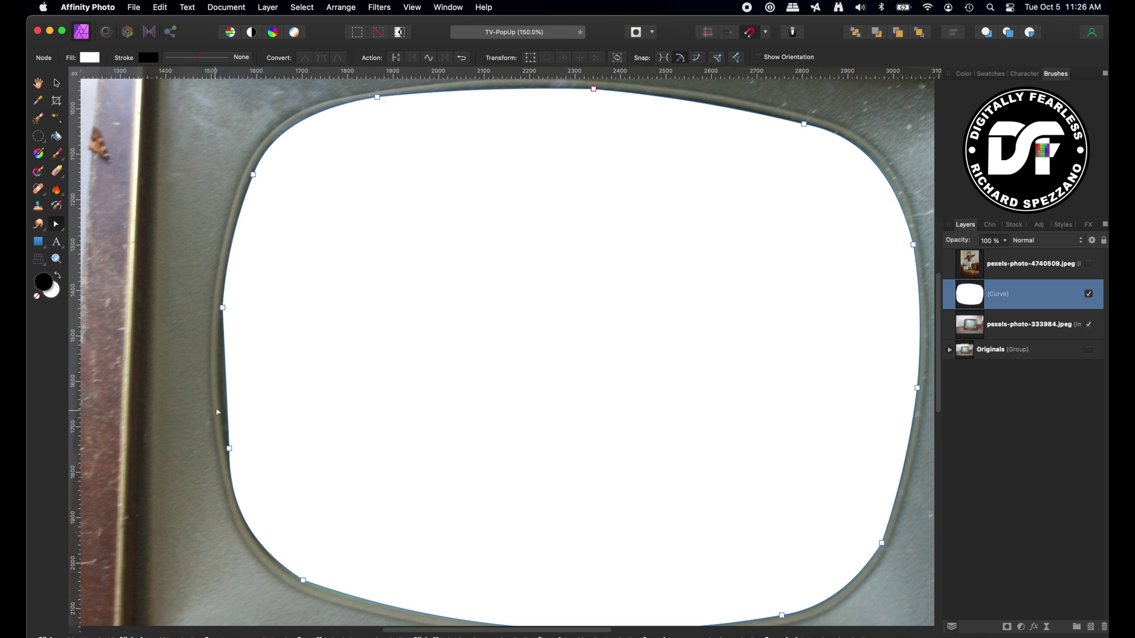
{"action": "left_click_drag", "start_coordinate": [230, 406], "coordinate": [222, 408]}
{"action": "left_click", "coordinate": [229, 449]}
{"action": "left_click_drag", "start_coordinate": [229, 497], "coordinate": [240, 507]}
{"action": "key", "text": "super+d"}
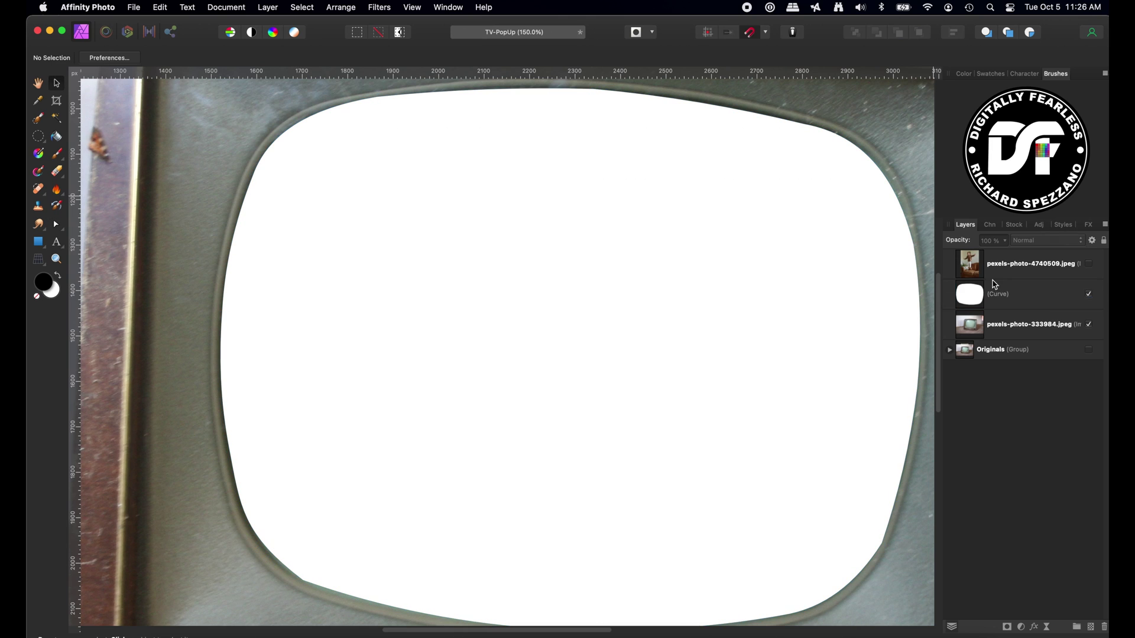
Rename the white curve layer as TemplateMask.
{"action": "left_click", "coordinate": [991, 297]}
{"action": "double_click", "coordinate": [992, 296]}
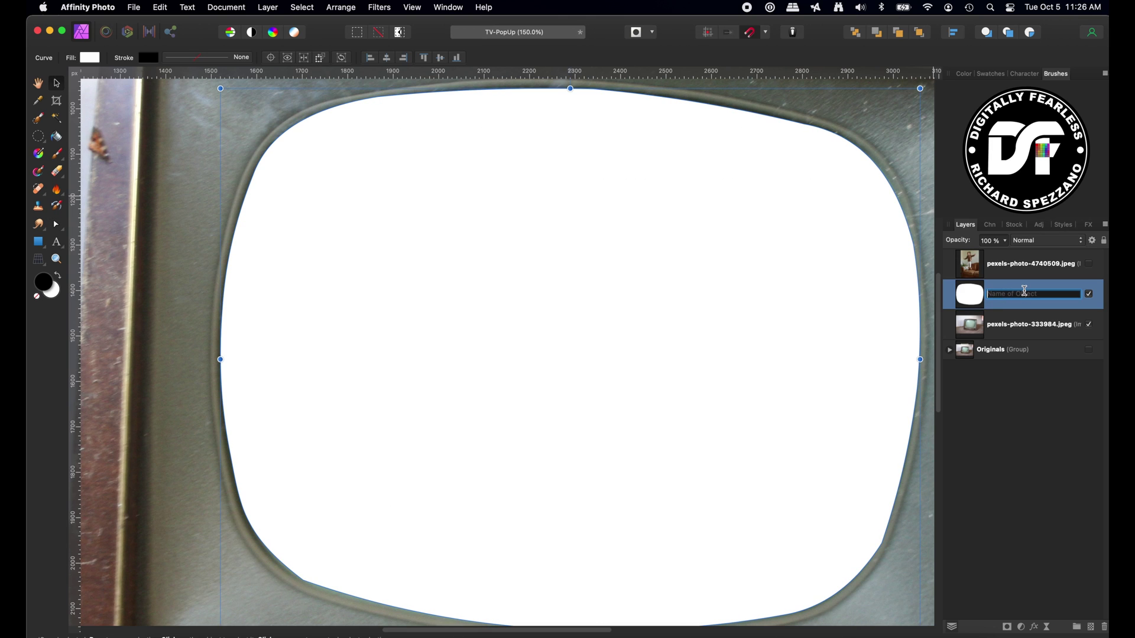
{"action": "type", "text": "TemplateMask"}
{"action": "key", "text": "Return"}
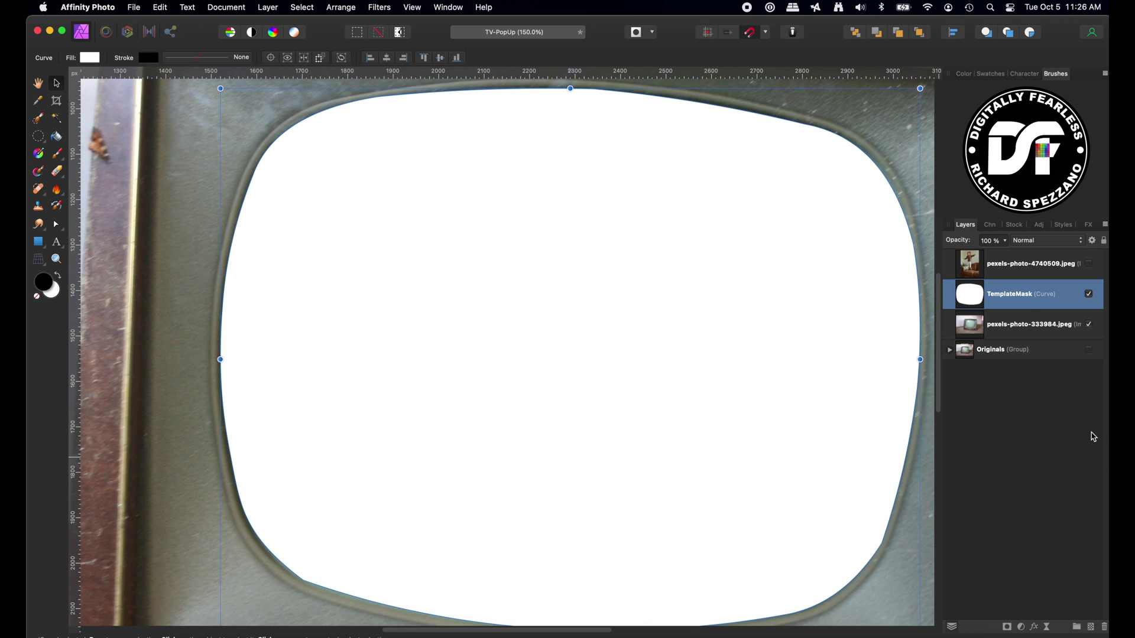
{"action": "key", "text": "super+0"}
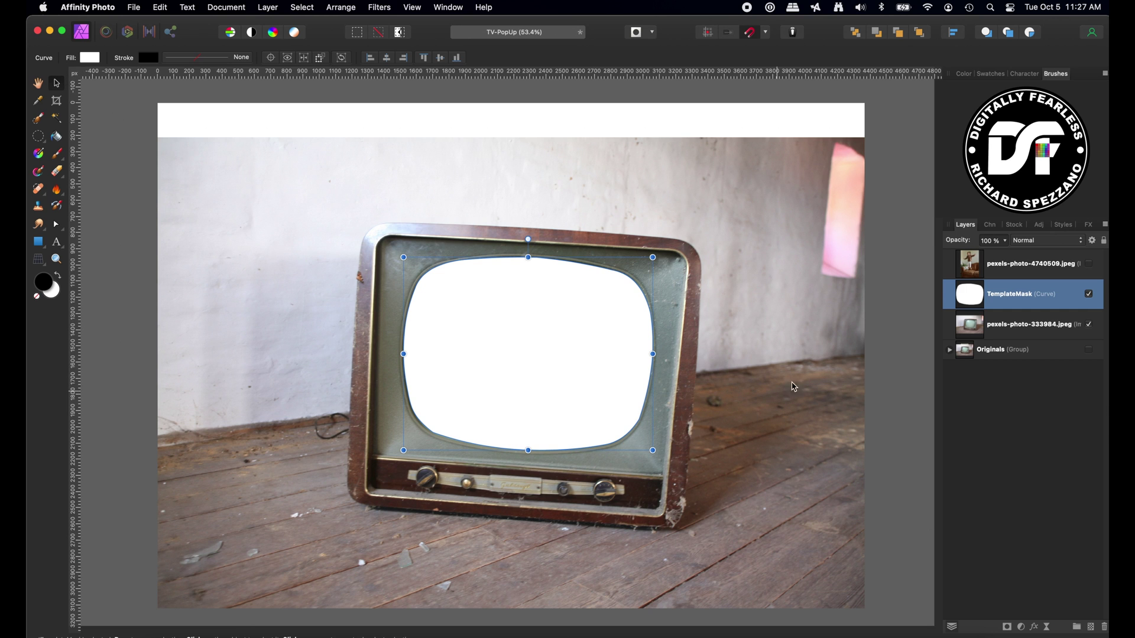
Duplicate the TemplateMask curve and store the copy at the top of the Originals group.
{"action": "left_click", "coordinate": [913, 357]}
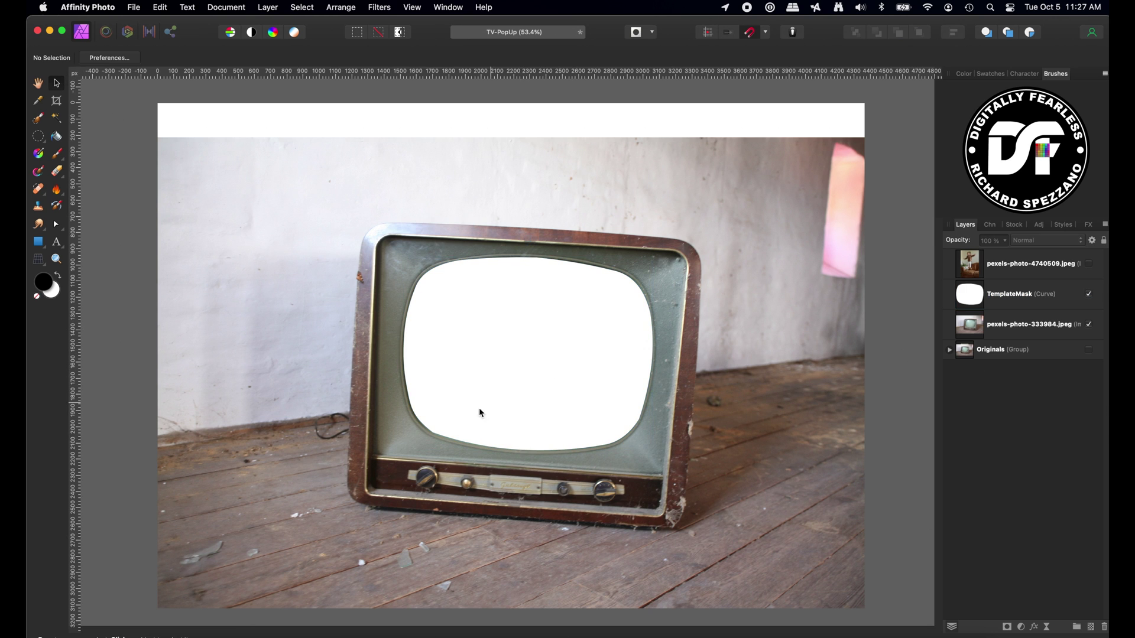
{"action": "left_click", "coordinate": [58, 85]}
{"action": "left_click", "coordinate": [572, 344]}
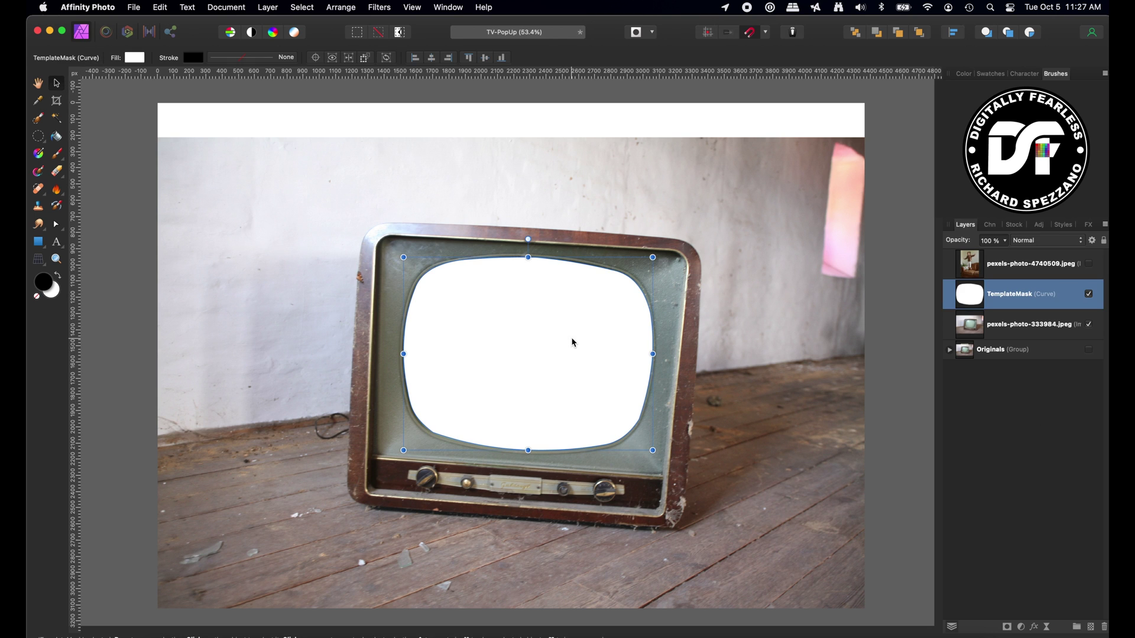
{"action": "key", "text": "super+j"}
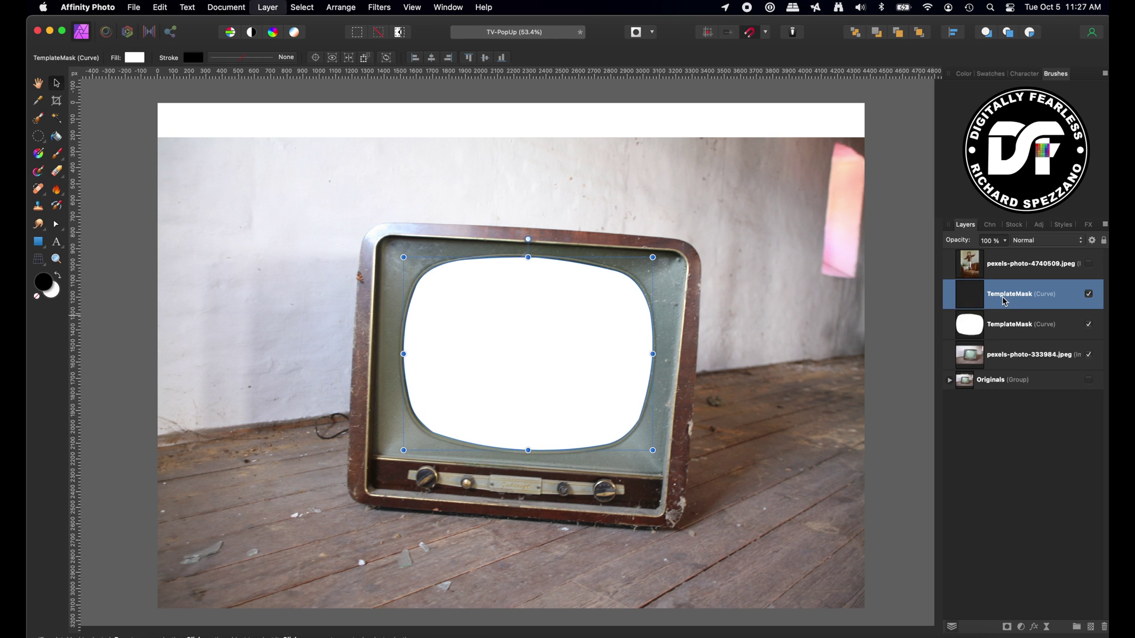
{"action": "left_click", "coordinate": [949, 380]}
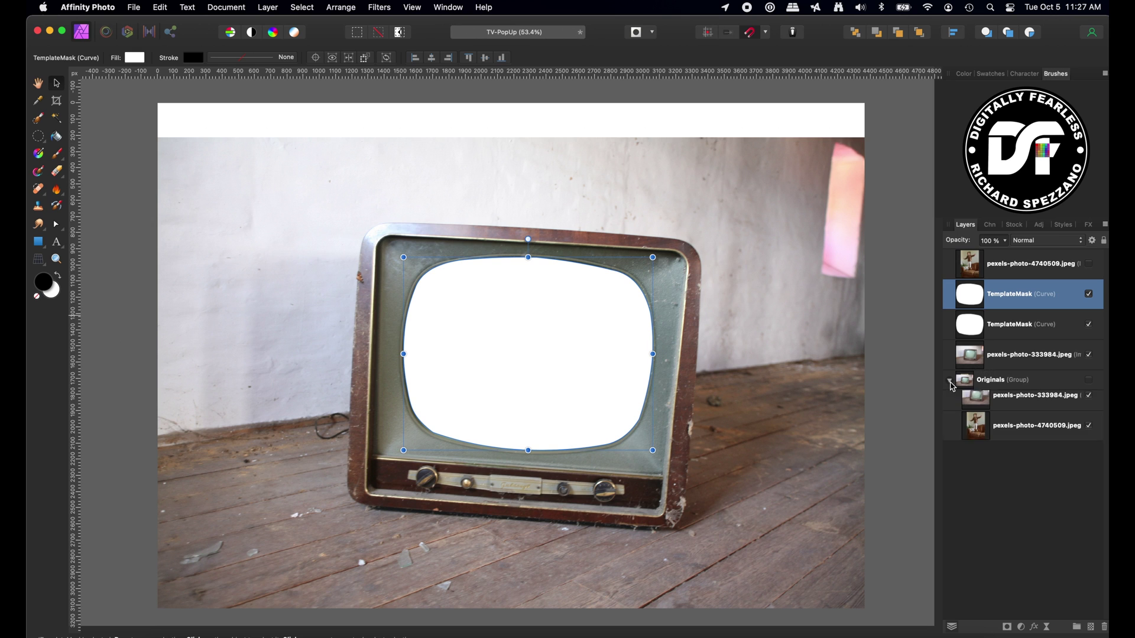
{"action": "left_click_drag", "start_coordinate": [969, 296], "coordinate": [1009, 381]}
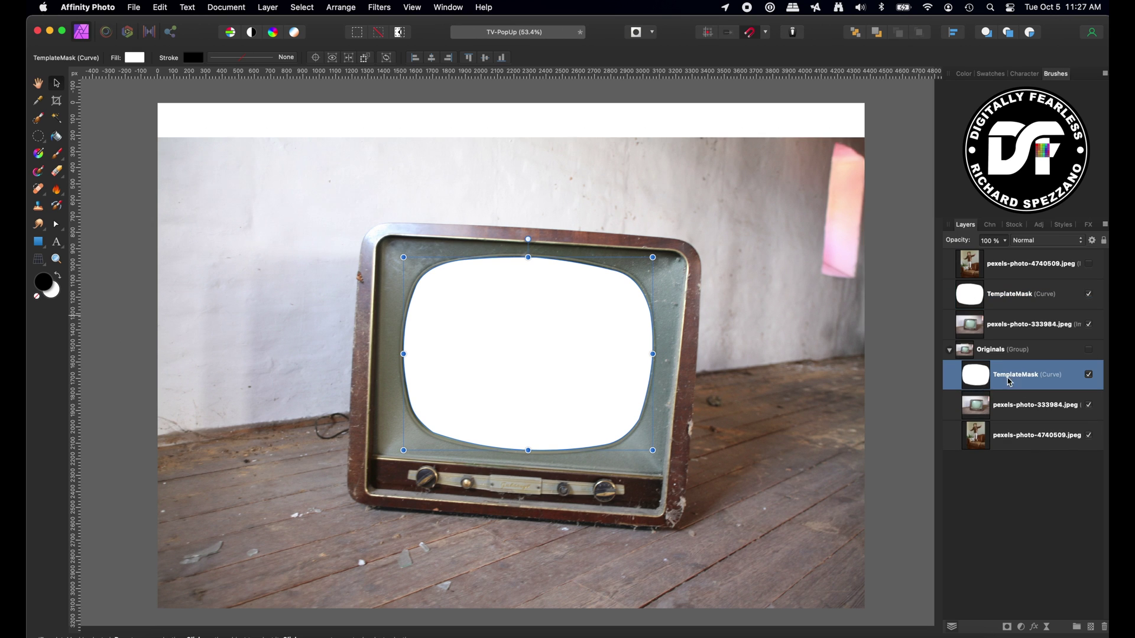
{"action": "left_click", "coordinate": [949, 353]}
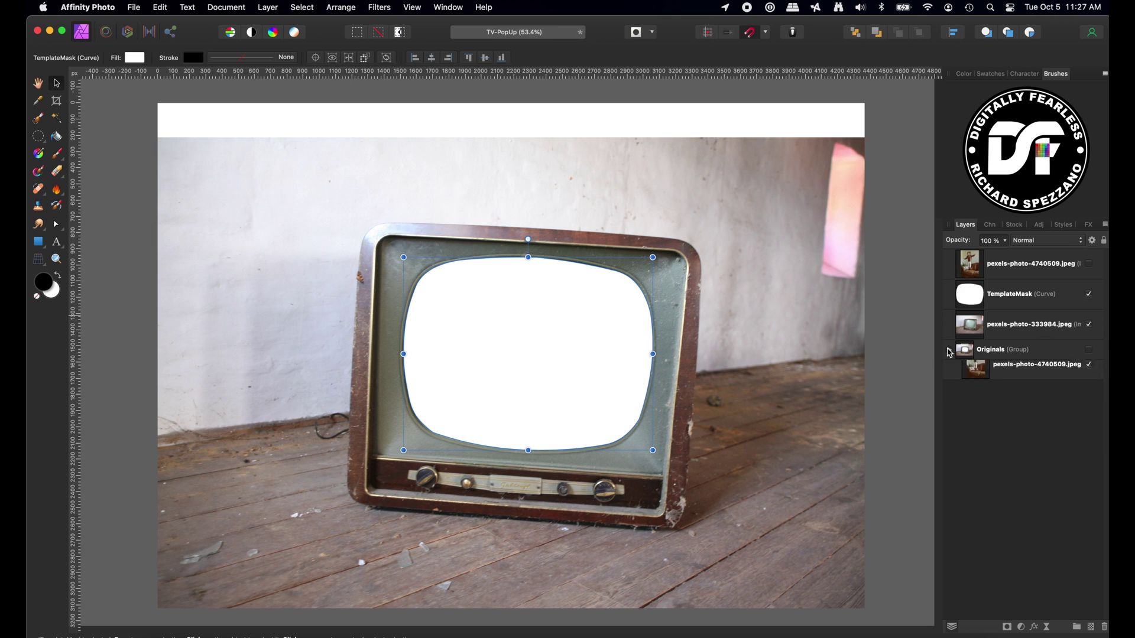
Make the jumping girl photo visible above the TV and duplicate its layer.
{"action": "left_click", "coordinate": [984, 274]}
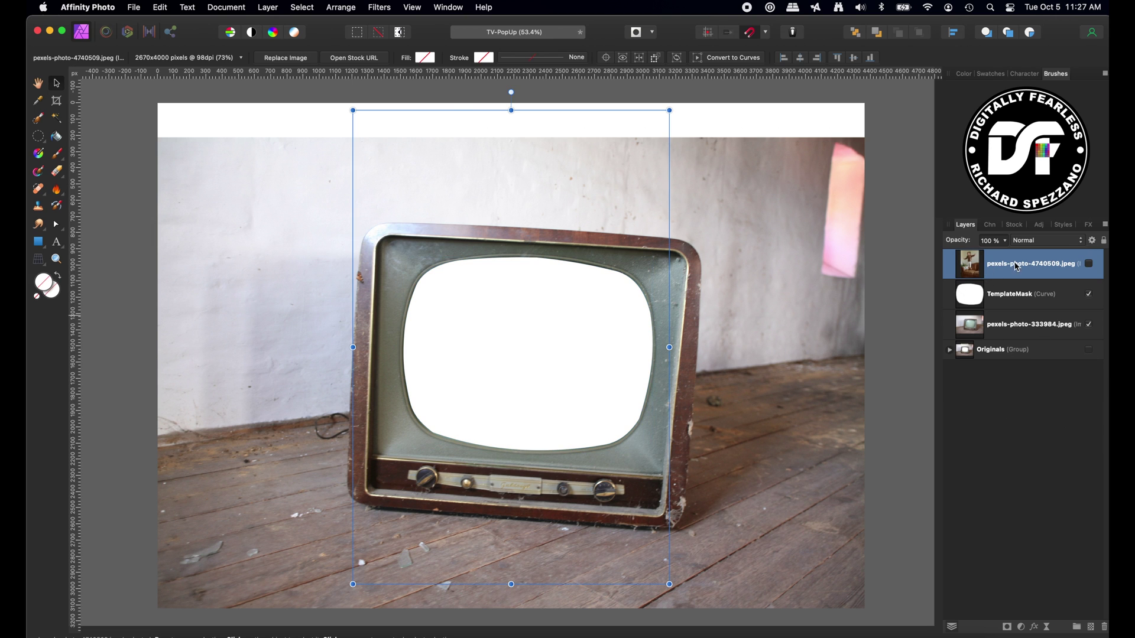
{"action": "left_click", "coordinate": [1089, 263]}
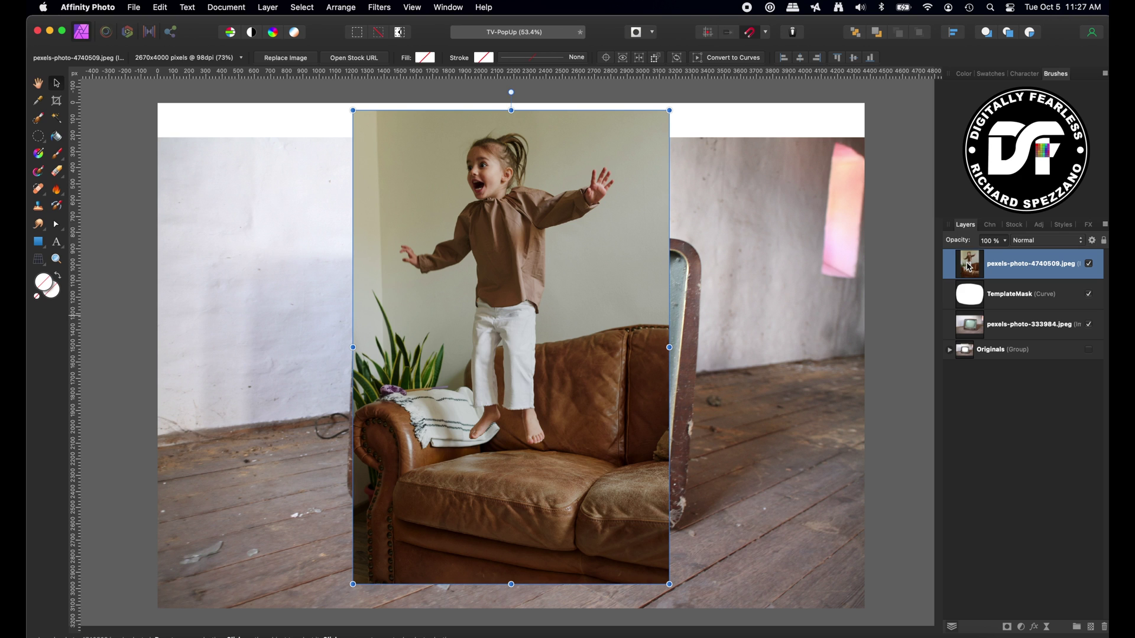
{"action": "key", "text": "super+j"}
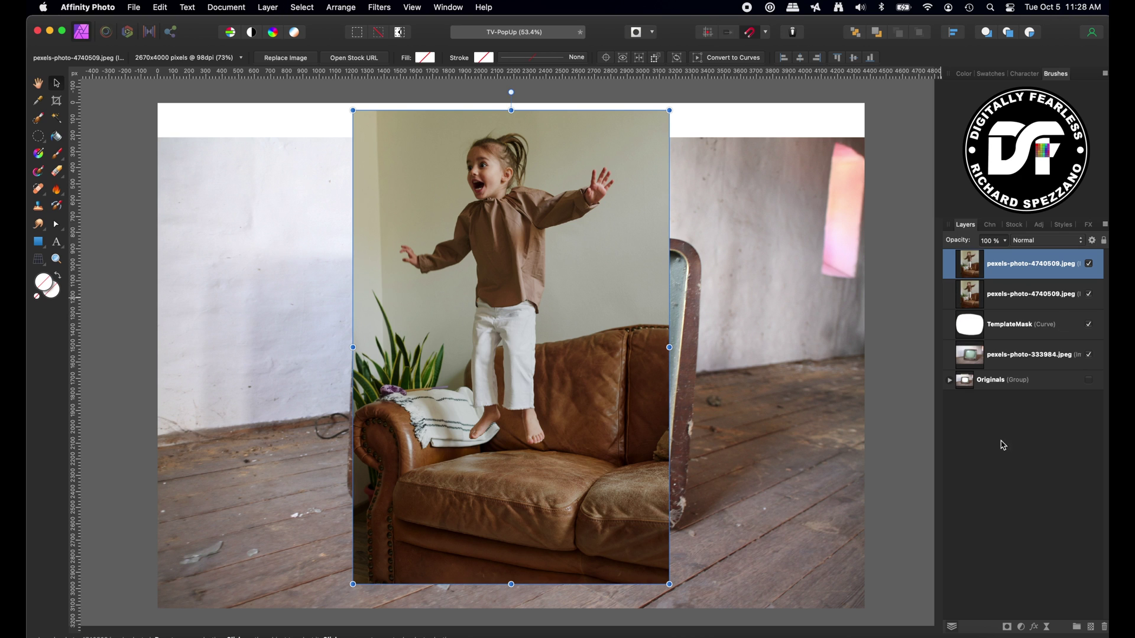
Add a live Halftone filter to the upper girl photo and set its screen type to Line.
{"action": "left_click", "coordinate": [1047, 628]}
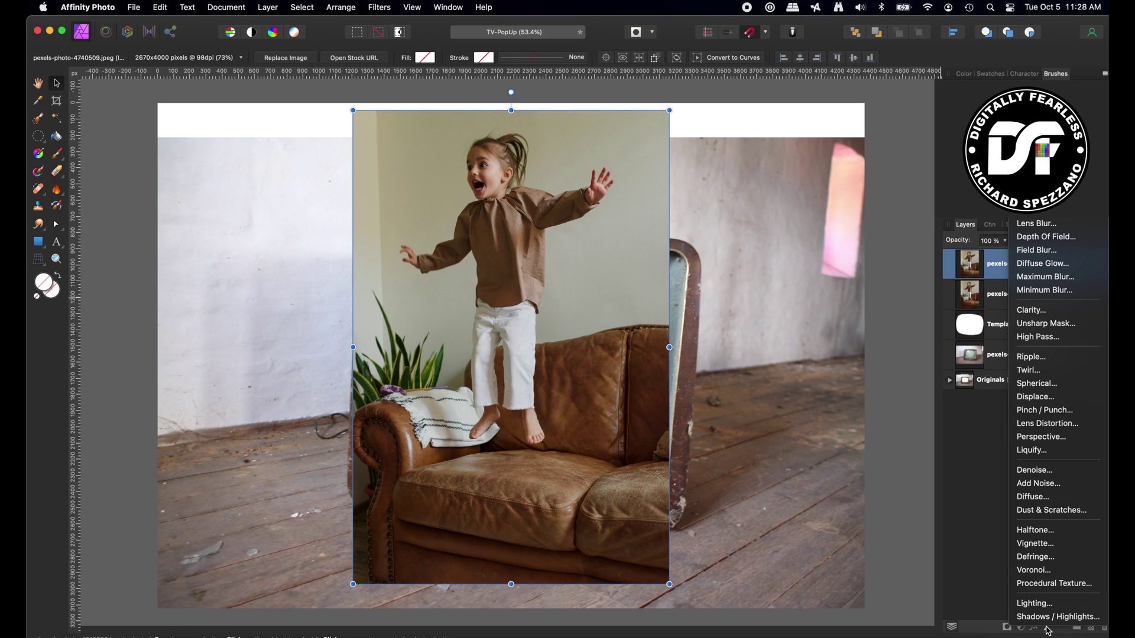
{"action": "left_click", "coordinate": [1038, 533]}
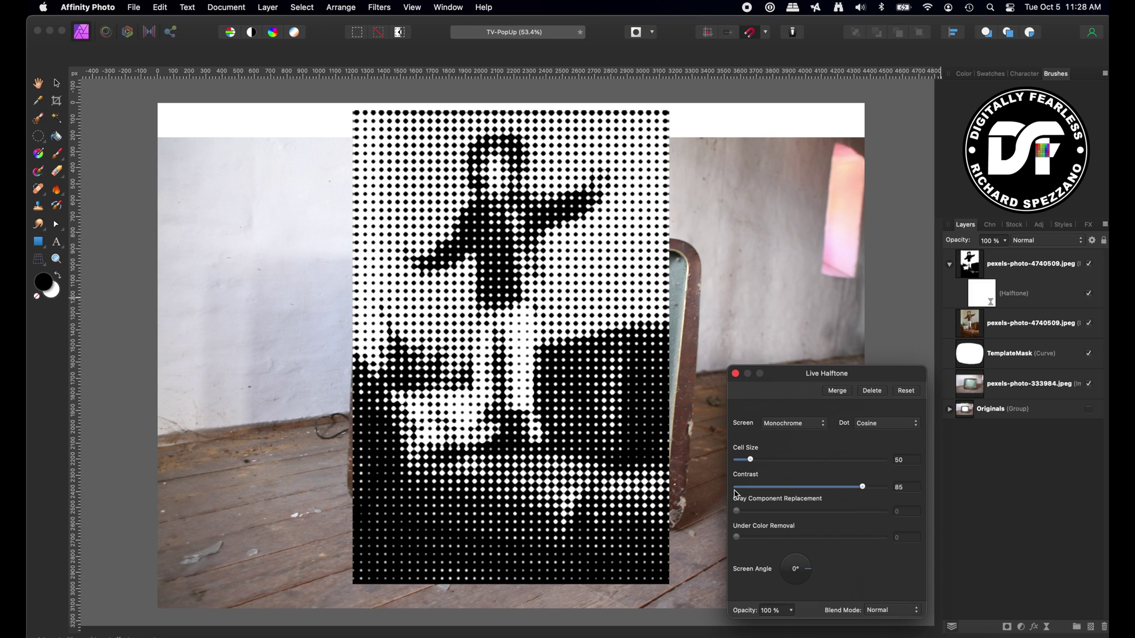
{"action": "left_click", "coordinate": [780, 426]}
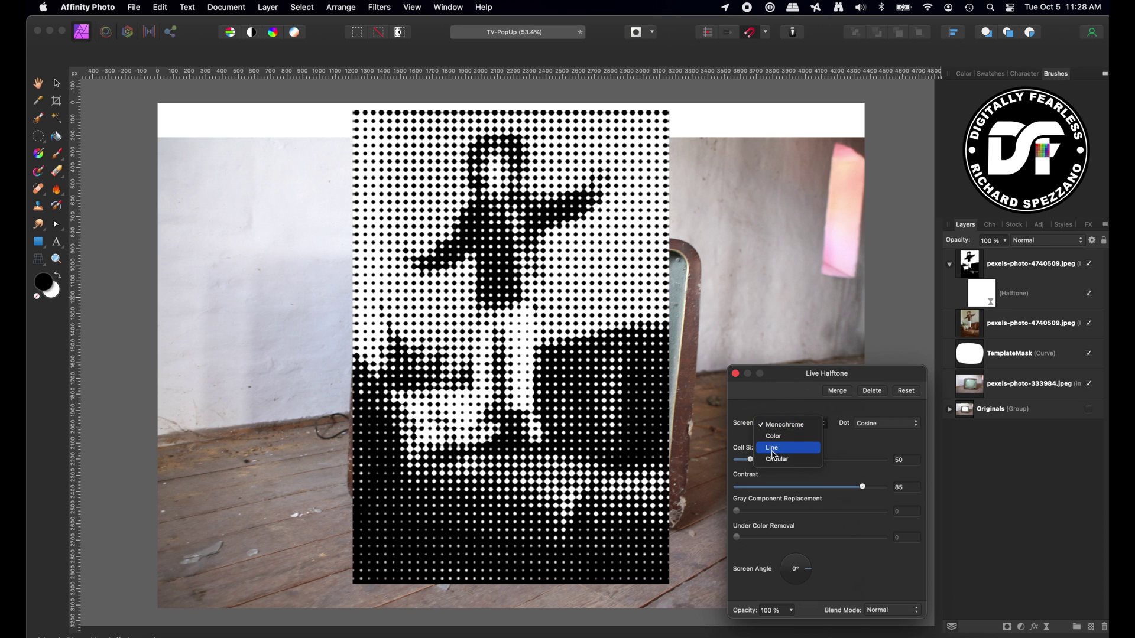
{"action": "left_click", "coordinate": [774, 448]}
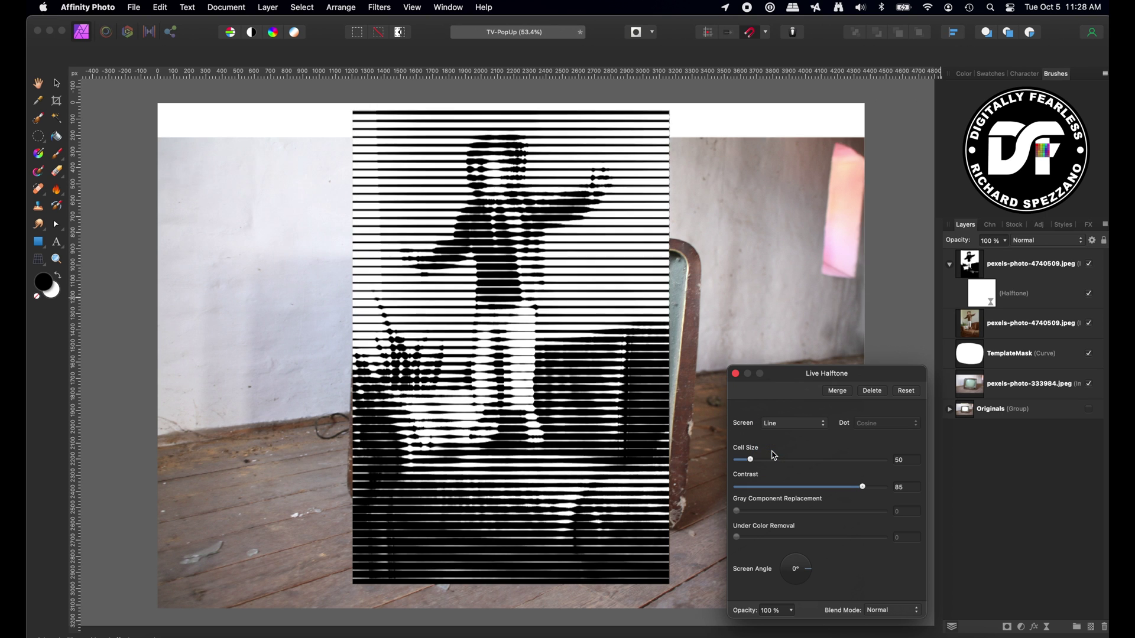
Reduce the halftone's contrast to about 51.8 and its cell size to about 8.45, and check the resulting lines up close.
{"action": "left_click_drag", "start_coordinate": [863, 486], "coordinate": [813, 494]}
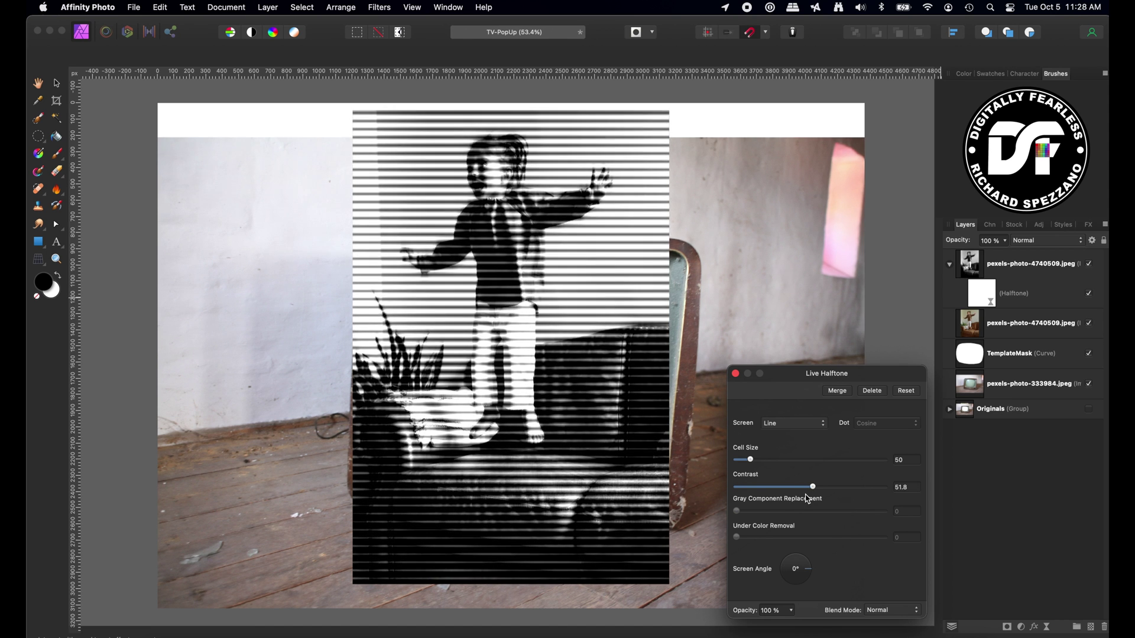
{"action": "mouse_move", "coordinate": [750, 460]}
{"action": "left_mouse_down"}
{"action": "mouse_move", "coordinate": [770, 461]}
{"action": "mouse_move", "coordinate": [725, 463]}
{"action": "mouse_move", "coordinate": [738, 460]}
{"action": "left_mouse_up"}
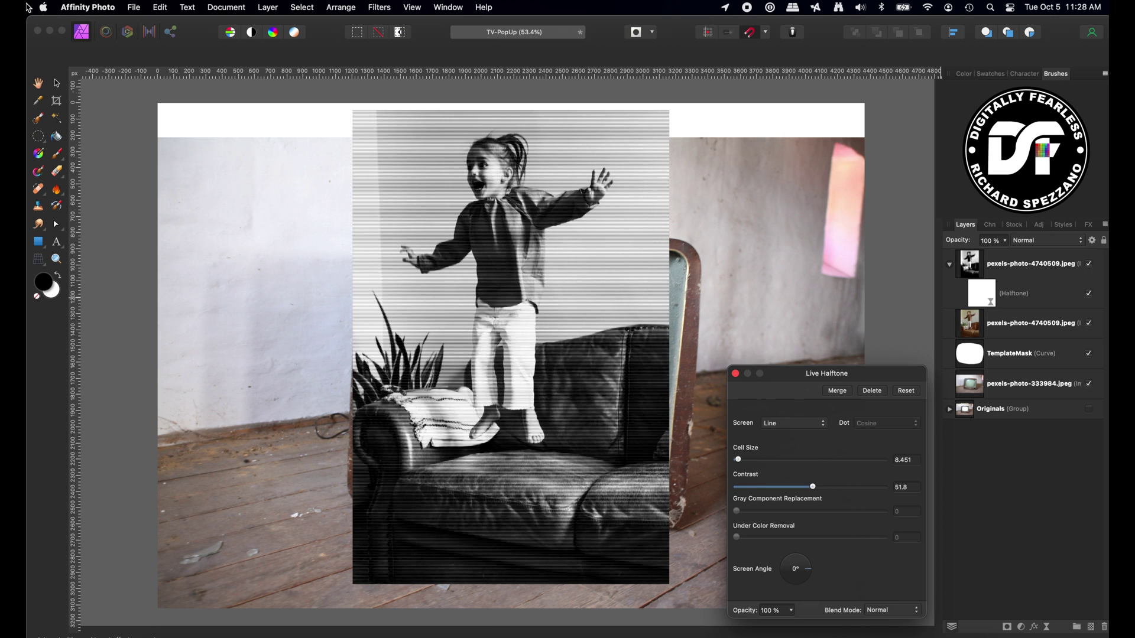
{"action": "left_click", "coordinate": [735, 374]}
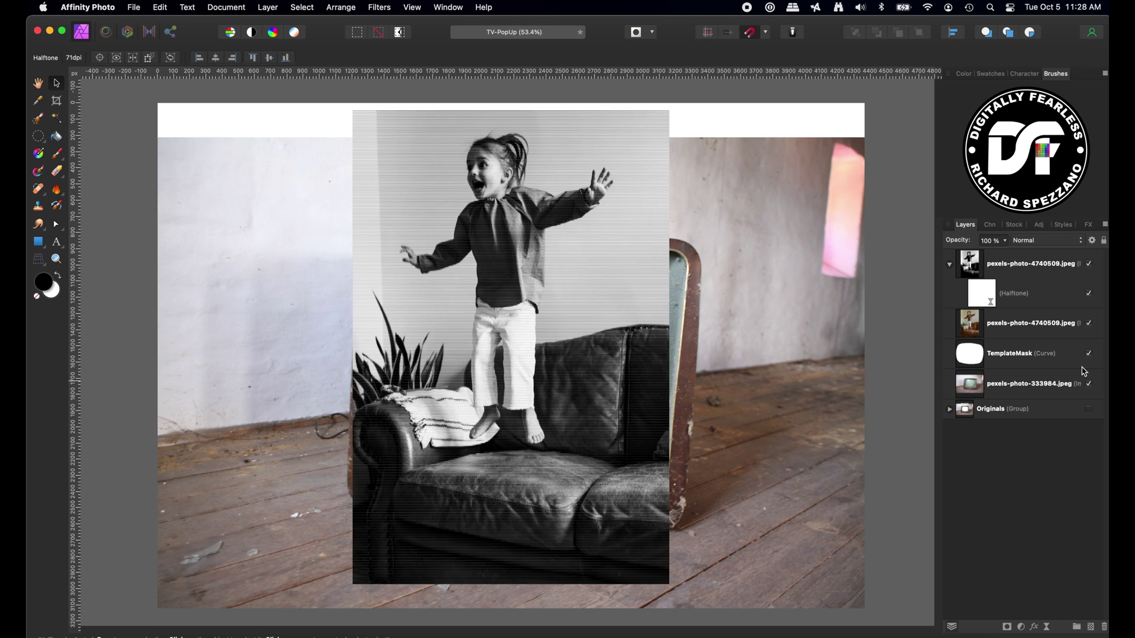
{"action": "key", "text": "super+equal"}
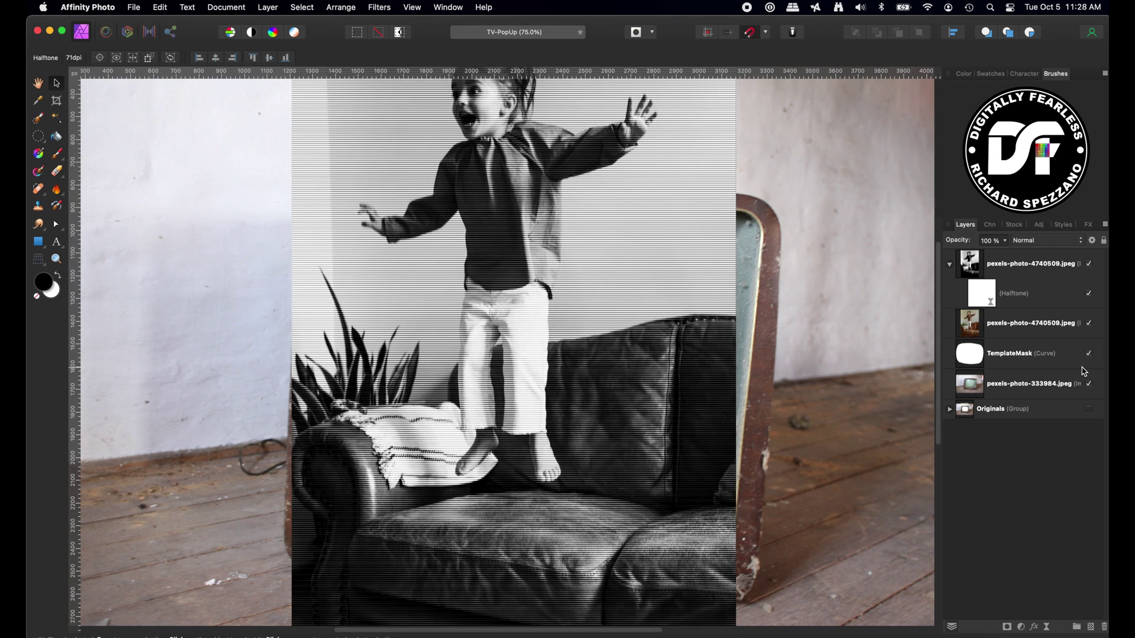
{"action": "key", "text": "super+equal"}
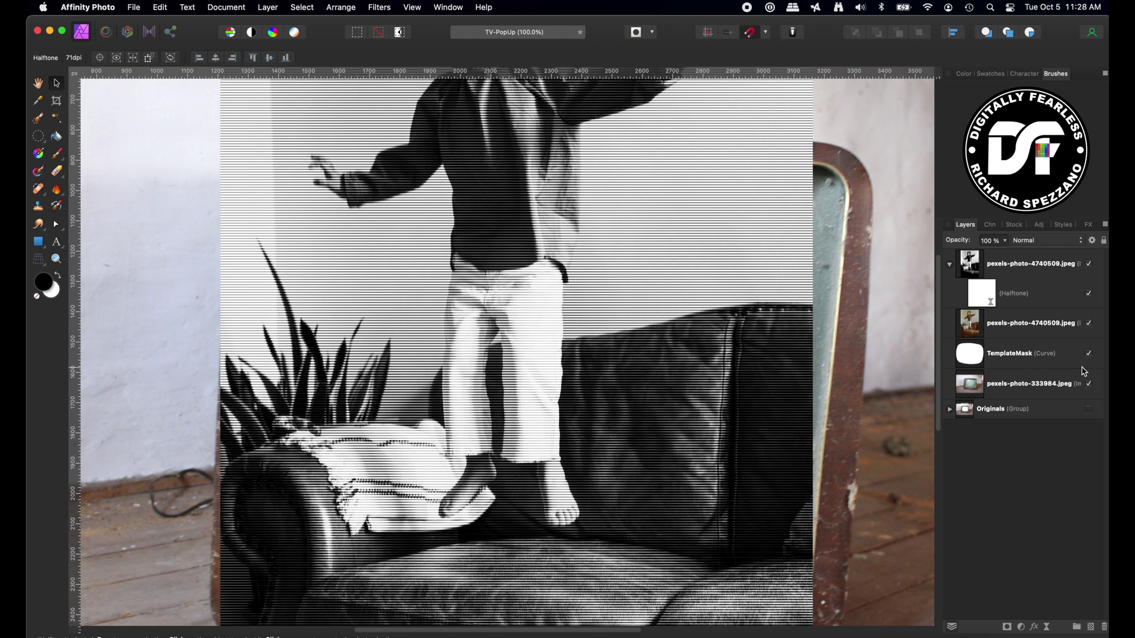
{"action": "key", "text": "super+minus"}
{"action": "key", "text": "super+minus"}
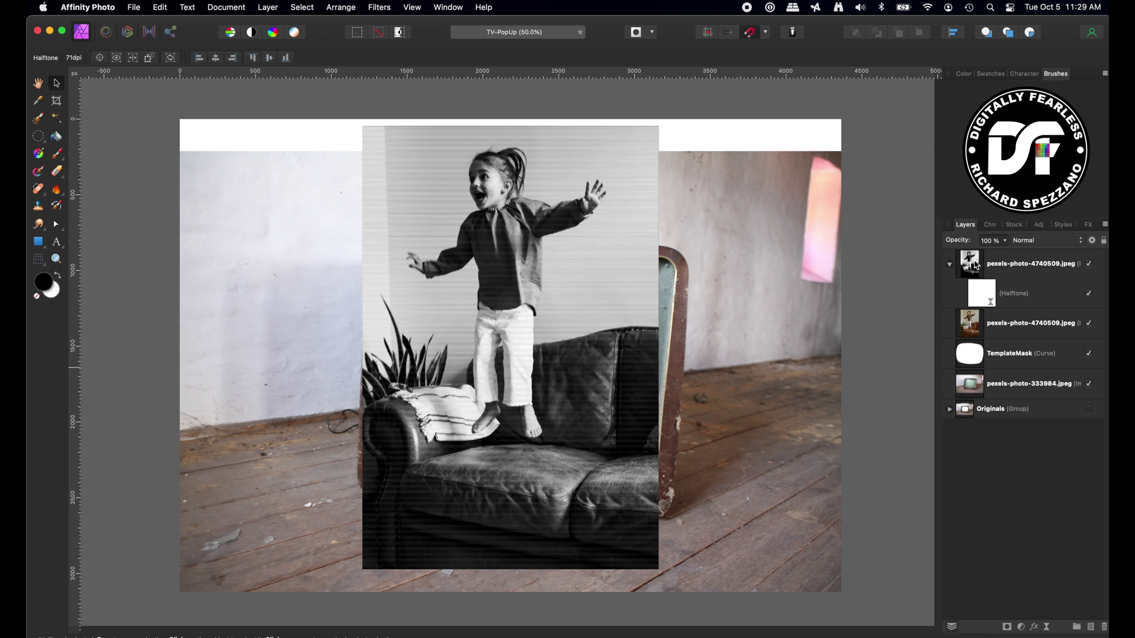
Rasterize the black-and-white halftone copy of the girl photo and compare it with the colour copy beneath.
{"action": "right_click", "coordinate": [1009, 264]}
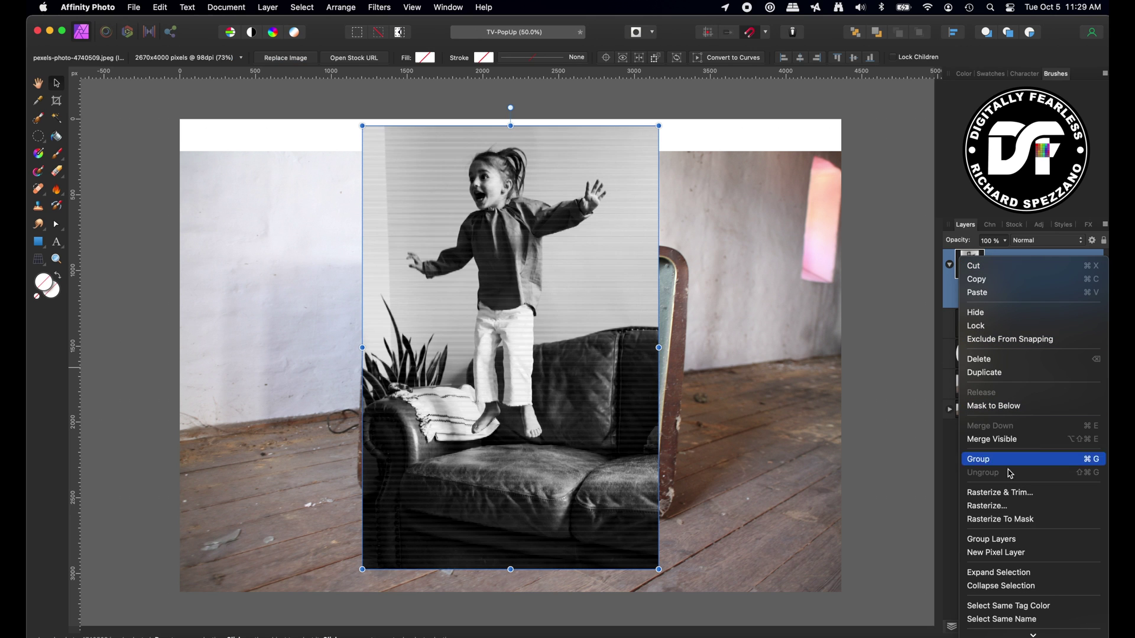
{"action": "left_click", "coordinate": [999, 506]}
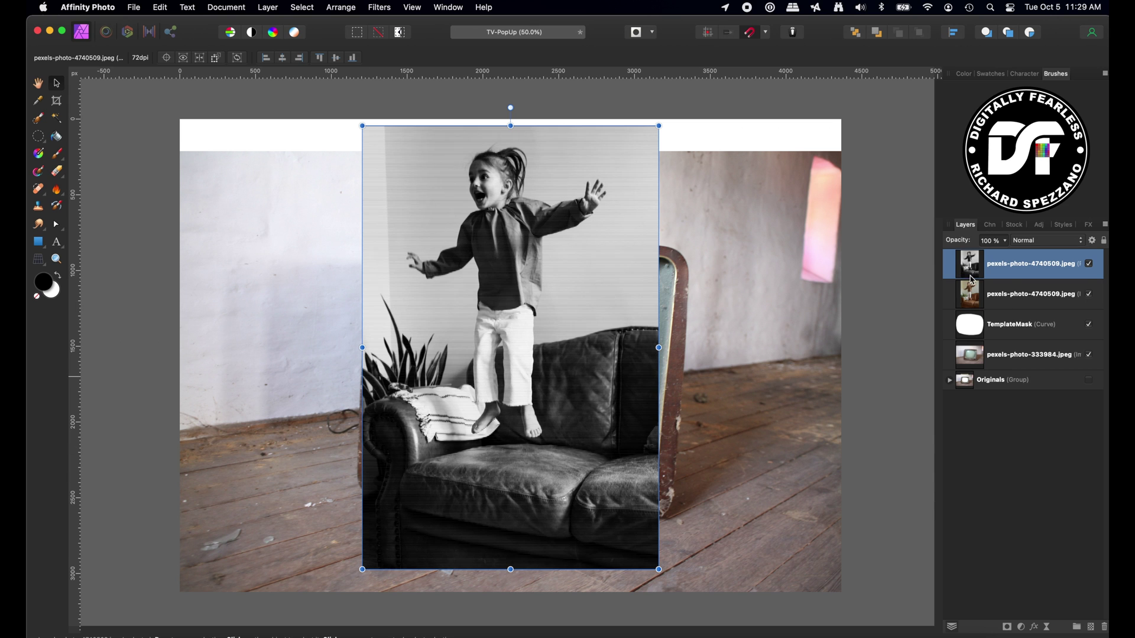
{"action": "key", "text": "super+d"}
{"action": "left_click", "coordinate": [1088, 264]}
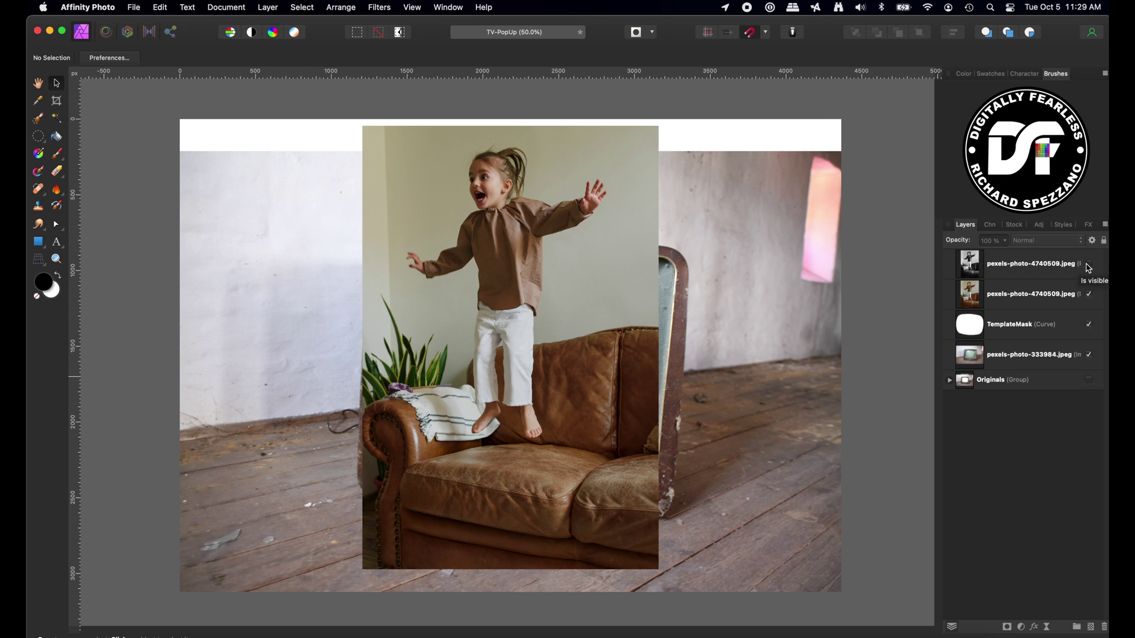
{"action": "left_click", "coordinate": [1089, 264]}
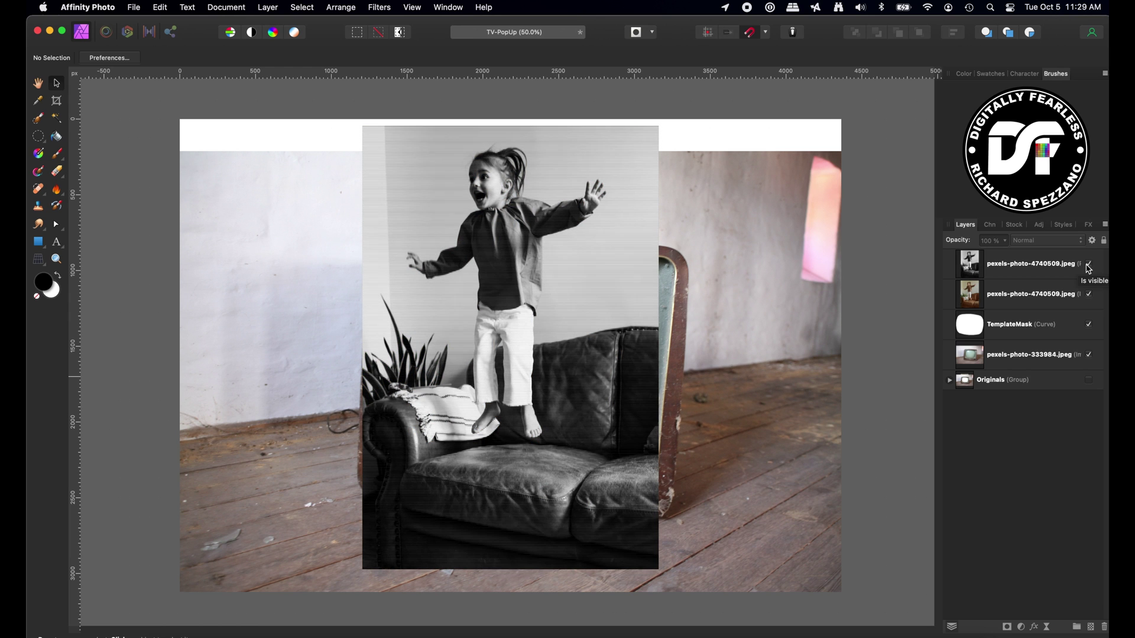
Rotate both girl photo layers together slightly clockwise to match the TV's tilt and shift them over the TV.
{"action": "left_click", "coordinate": [975, 275]}
{"action": "left_click", "coordinate": [972, 294], "text": "shift"}
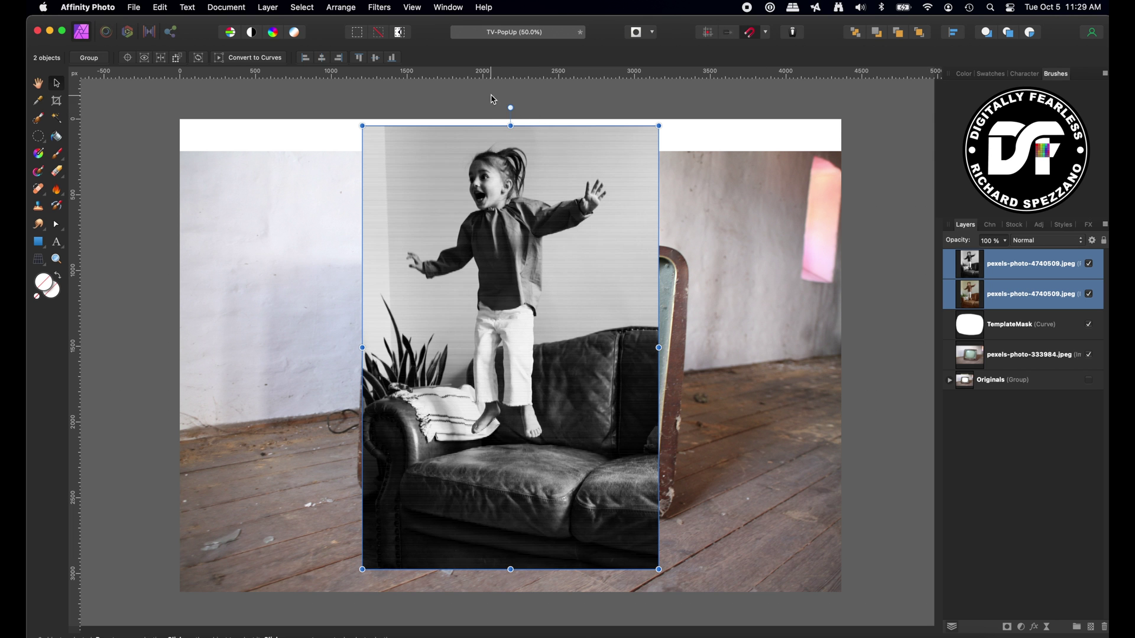
{"action": "left_click_drag", "start_coordinate": [511, 110], "coordinate": [532, 121]}
{"action": "mouse_move", "coordinate": [593, 320]}
{"action": "left_mouse_down"}
{"action": "mouse_move", "coordinate": [609, 325]}
{"action": "mouse_move", "coordinate": [630, 293]}
{"action": "mouse_move", "coordinate": [618, 295]}
{"action": "mouse_move", "coordinate": [666, 401]}
{"action": "mouse_move", "coordinate": [630, 335]}
{"action": "mouse_move", "coordinate": [613, 334]}
{"action": "mouse_move", "coordinate": [633, 325]}
{"action": "mouse_move", "coordinate": [612, 328]}
{"action": "left_mouse_up"}
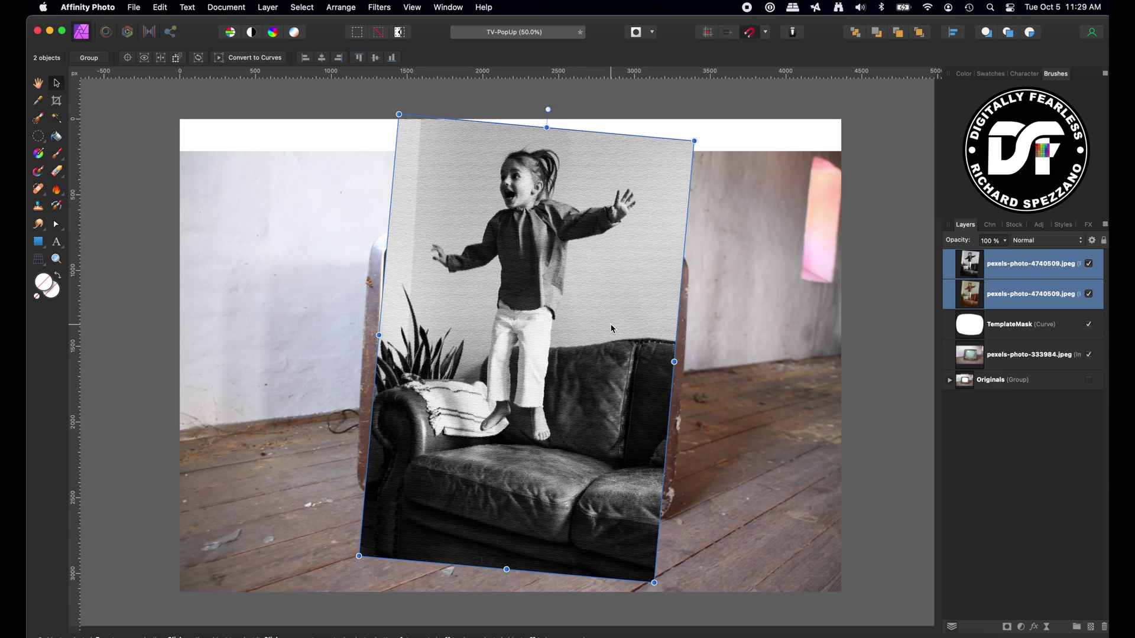
Lower both girl photos' opacity to 30% and reposition them so the girl's feet sit inside the TV screen.
{"action": "left_click_drag", "start_coordinate": [982, 244], "coordinate": [930, 244]}
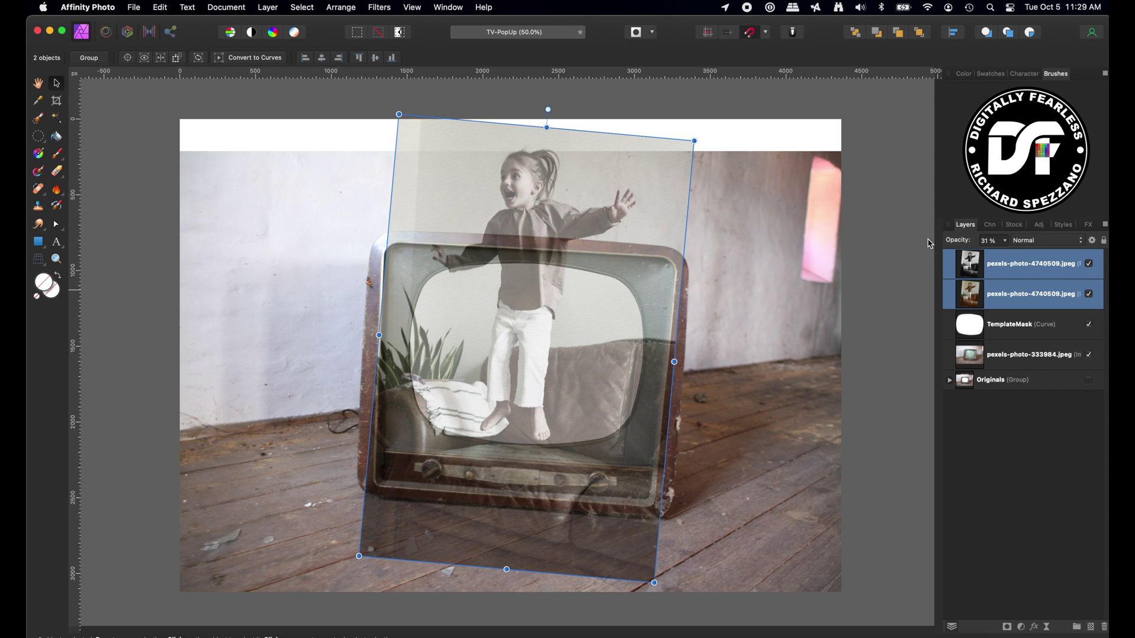
{"action": "left_click_drag", "start_coordinate": [930, 244], "coordinate": [928, 244]}
{"action": "left_click_drag", "start_coordinate": [557, 350], "coordinate": [545, 339]}
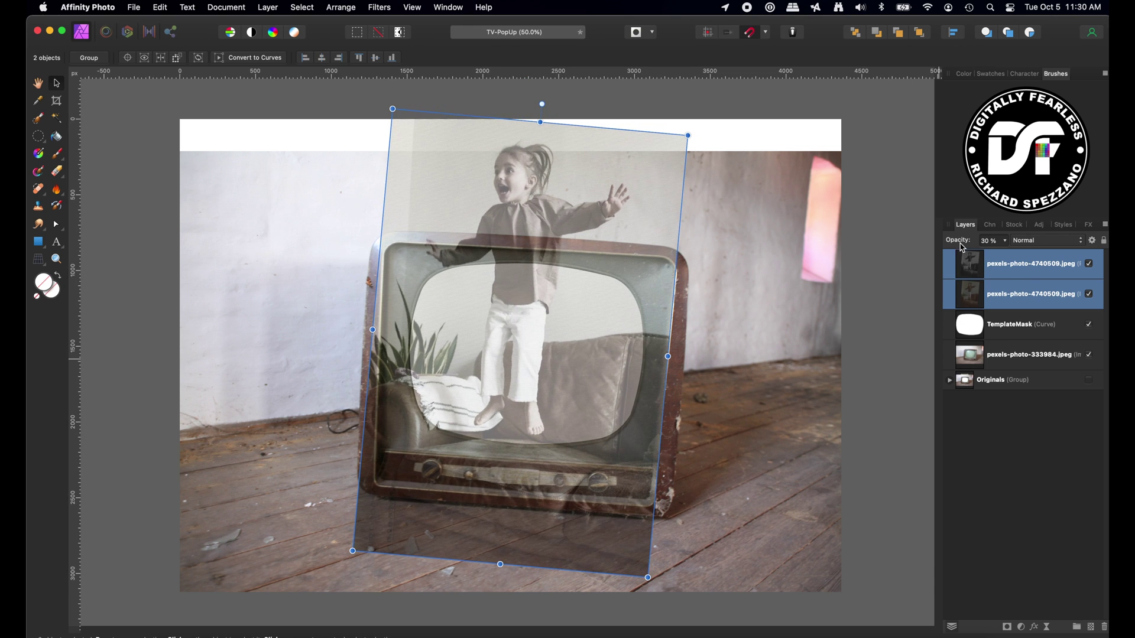
Restore both girl photos to 100% opacity, deselect them and inspect the tilted halftone lines up close.
{"action": "key", "text": "0"}
{"action": "key", "text": "super+d"}
{"action": "key", "text": "super+equal"}
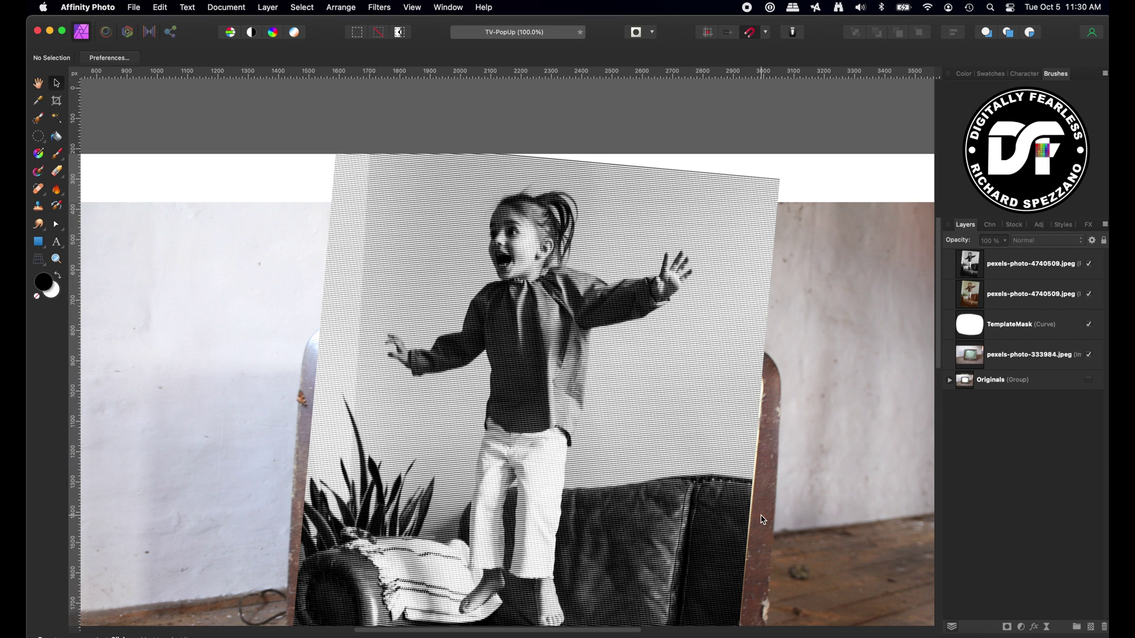
{"action": "key", "text": "super+2"}
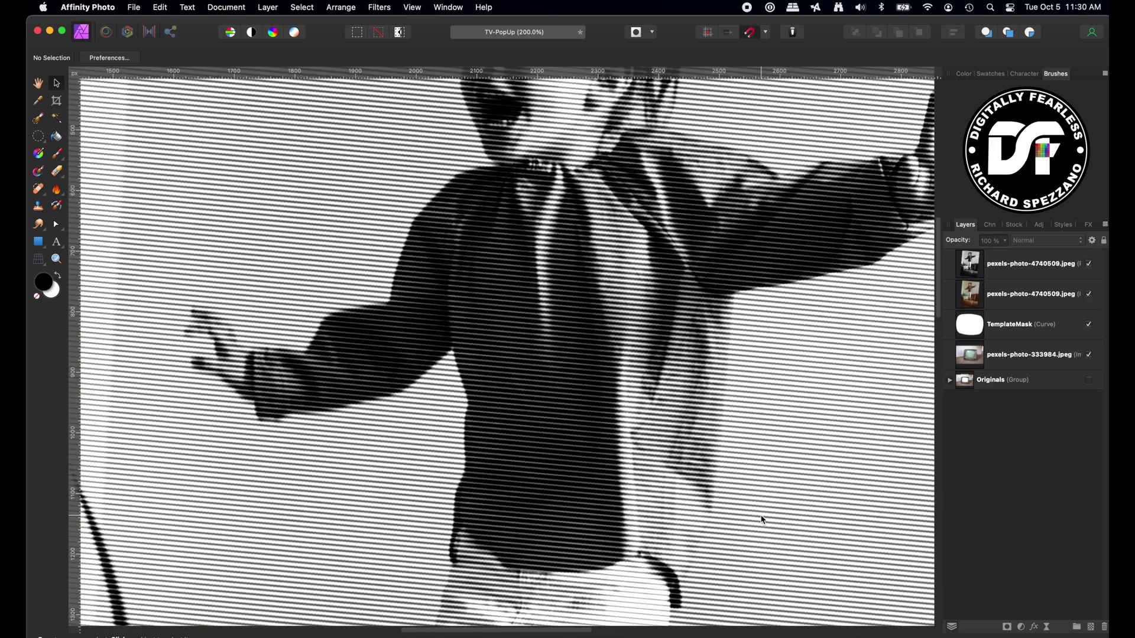
{"action": "key", "text": "super+0"}
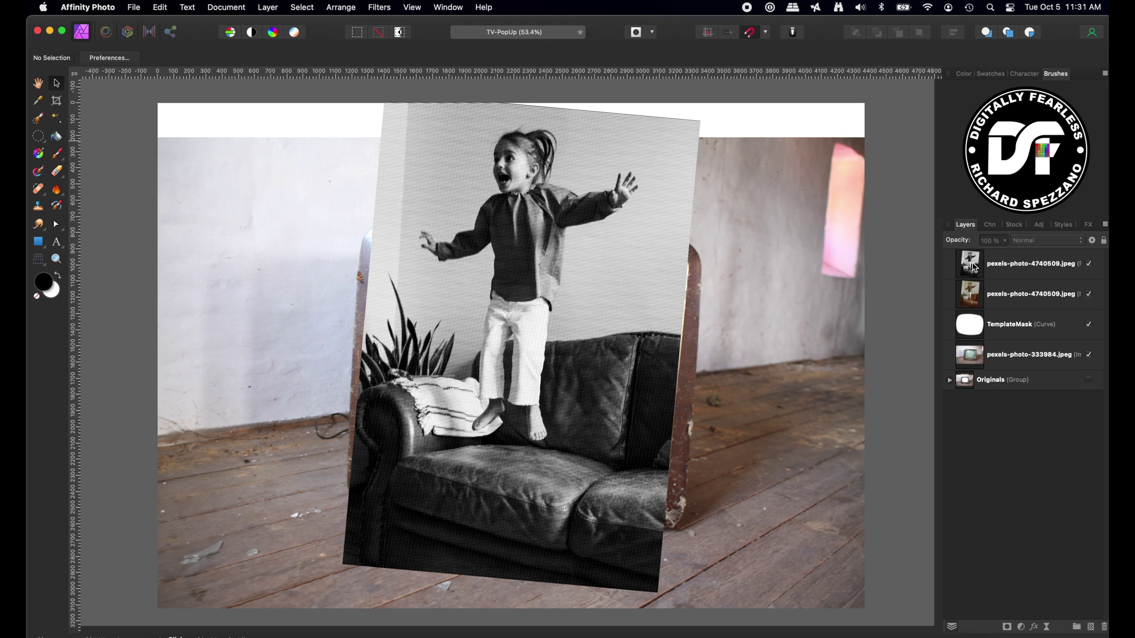
Put the halftone girl layer in its own group and turn TemplateMask into a rasterized mask placed above that group.
{"action": "left_click", "coordinate": [997, 268]}
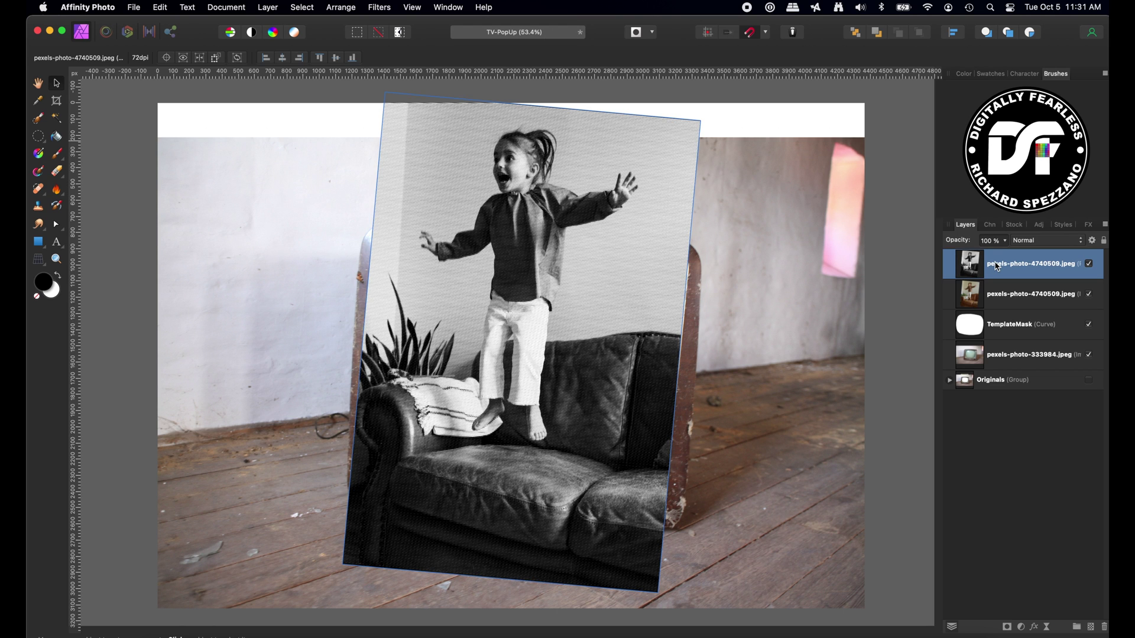
{"action": "key", "text": "super+g"}
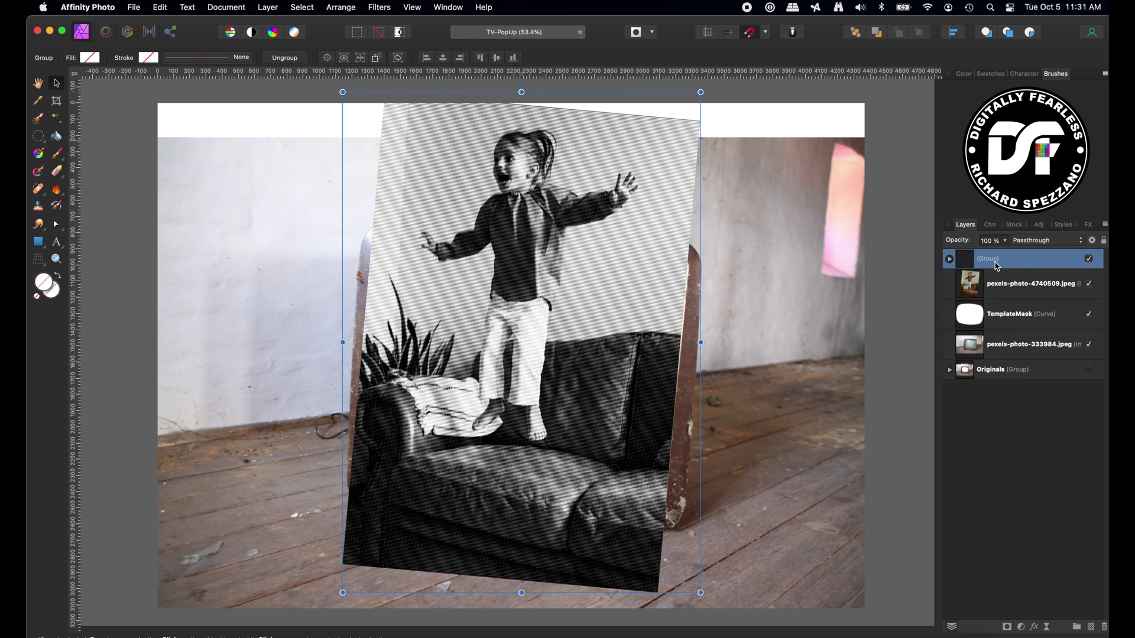
{"action": "left_click_drag", "start_coordinate": [967, 321], "coordinate": [961, 255]}
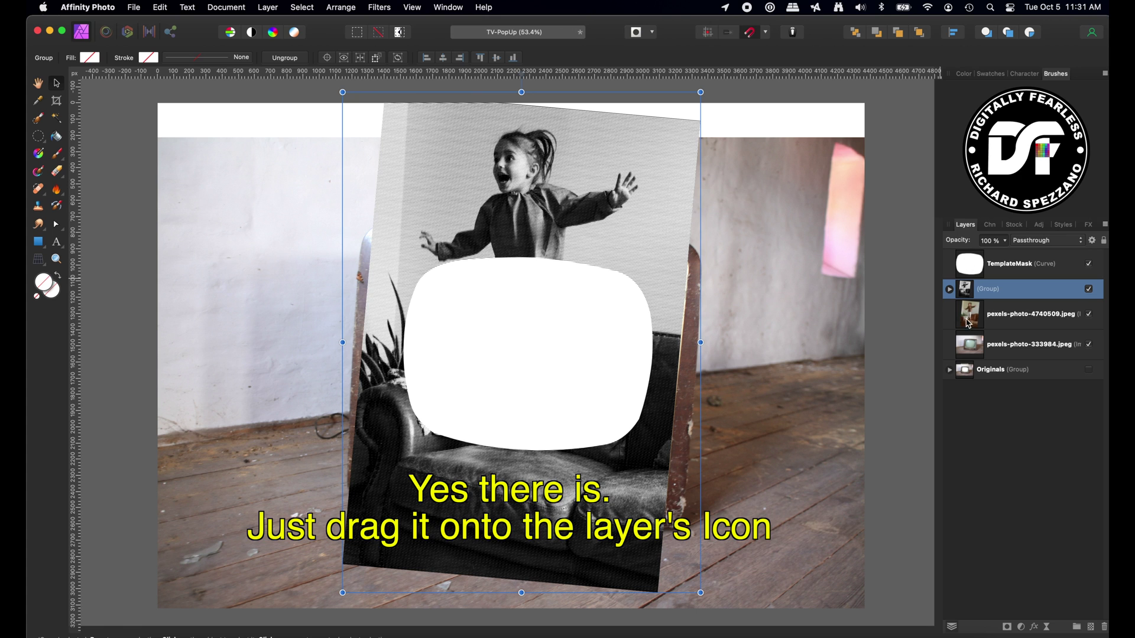
{"action": "right_click", "coordinate": [986, 266]}
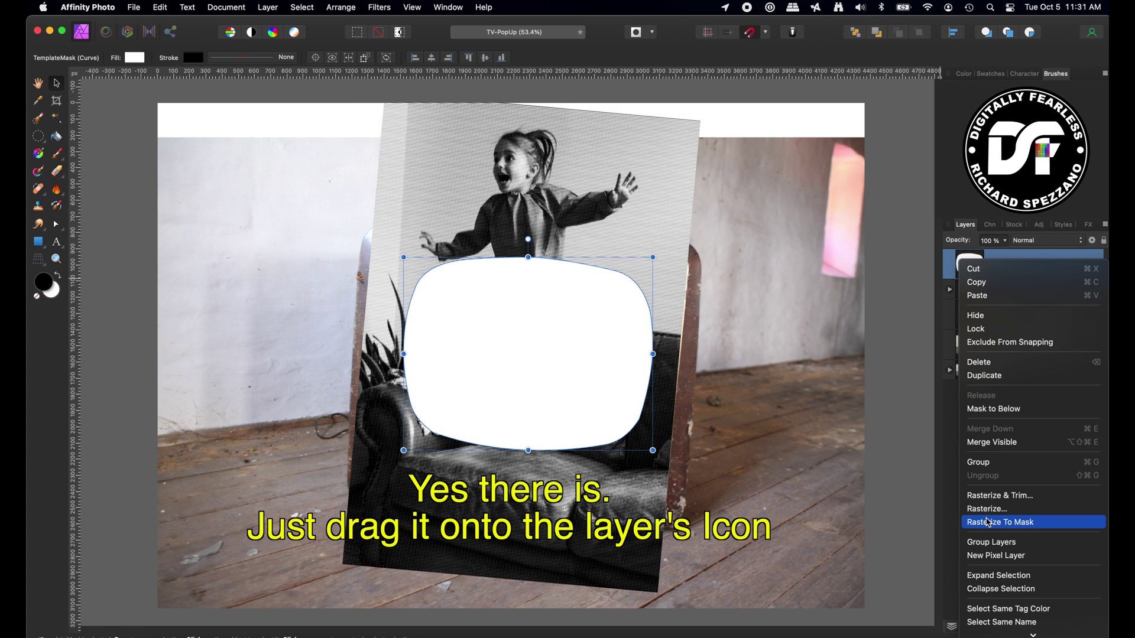
{"action": "left_click", "coordinate": [986, 522]}
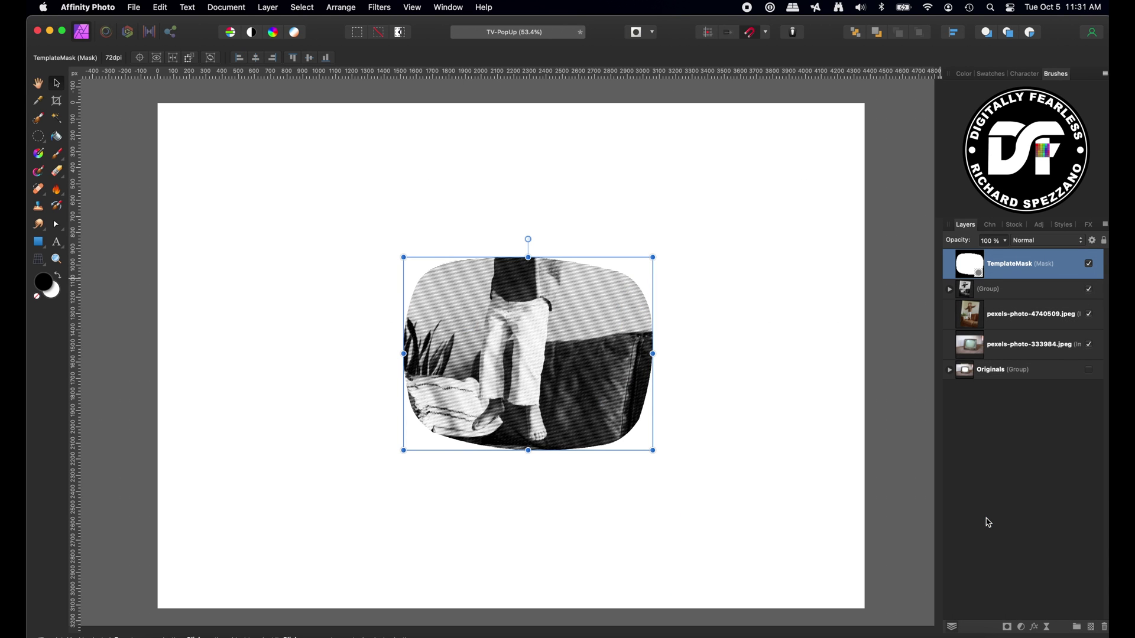
Nest TemplateMask inside the halftone girl's group and toggle the colour girl photo and the group off and on to check the masking.
{"action": "left_click_drag", "start_coordinate": [978, 267], "coordinate": [972, 292]}
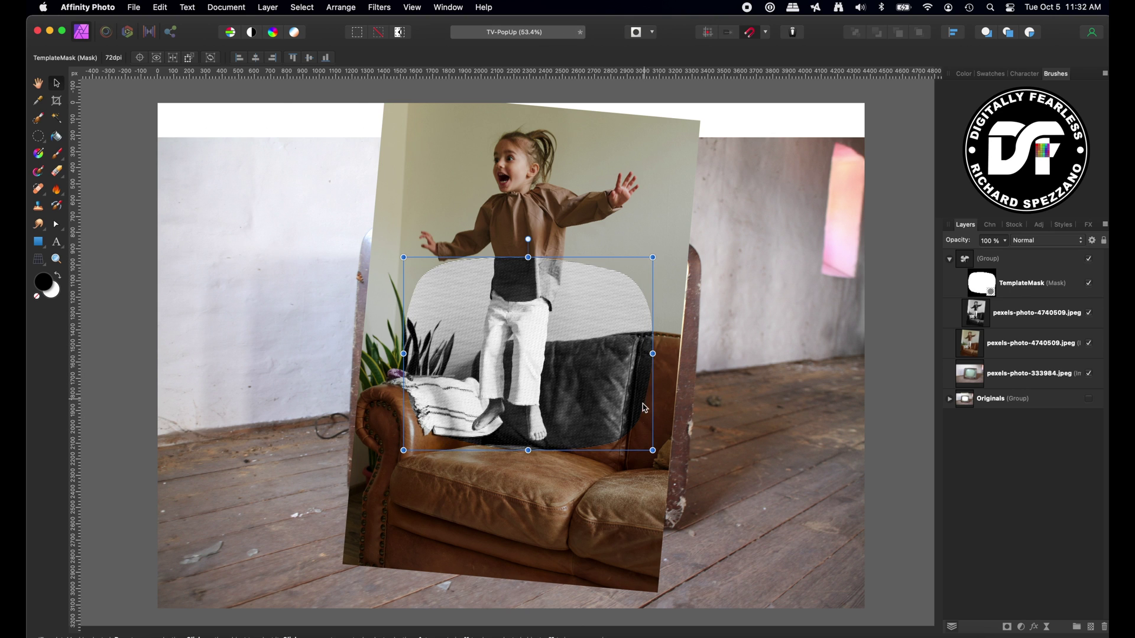
{"action": "left_click", "coordinate": [1089, 344]}
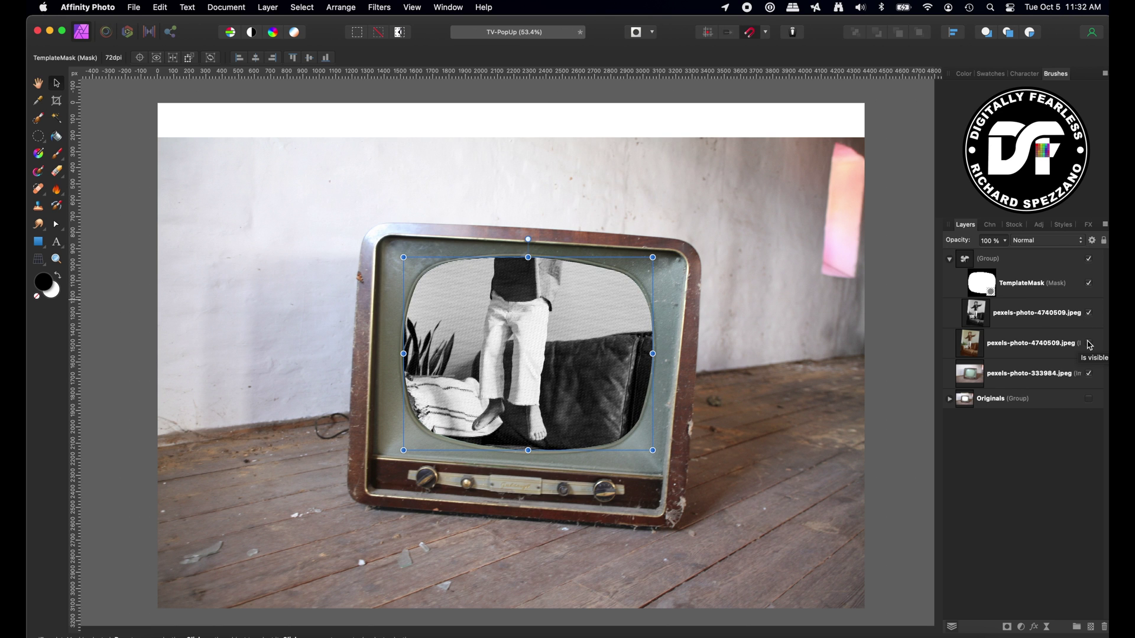
{"action": "left_click", "coordinate": [1090, 344]}
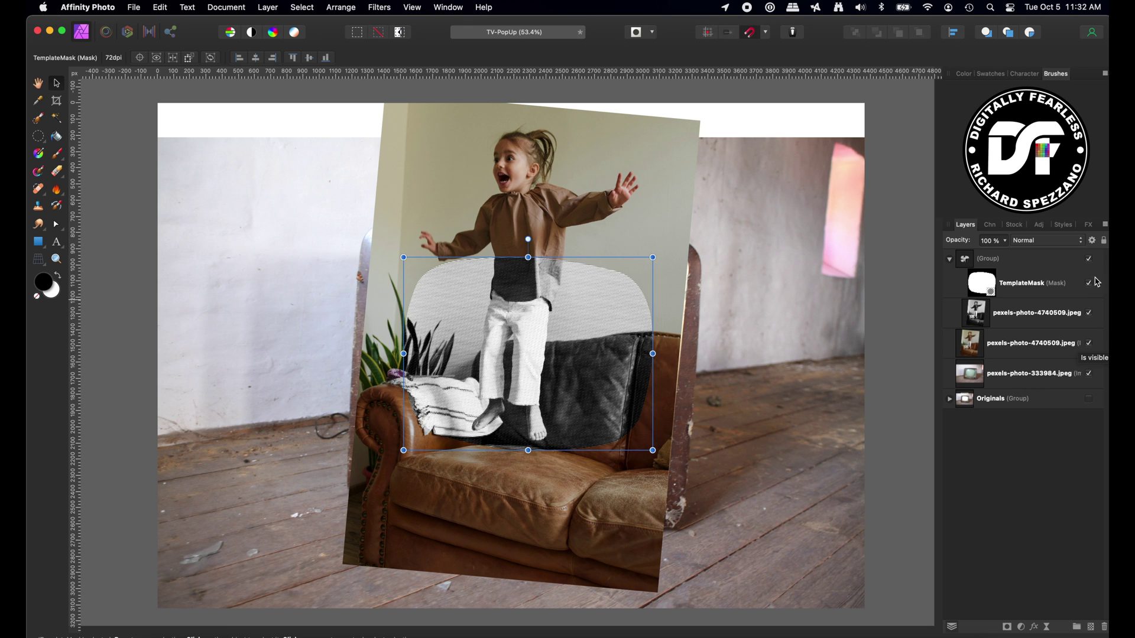
{"action": "left_click", "coordinate": [1089, 260]}
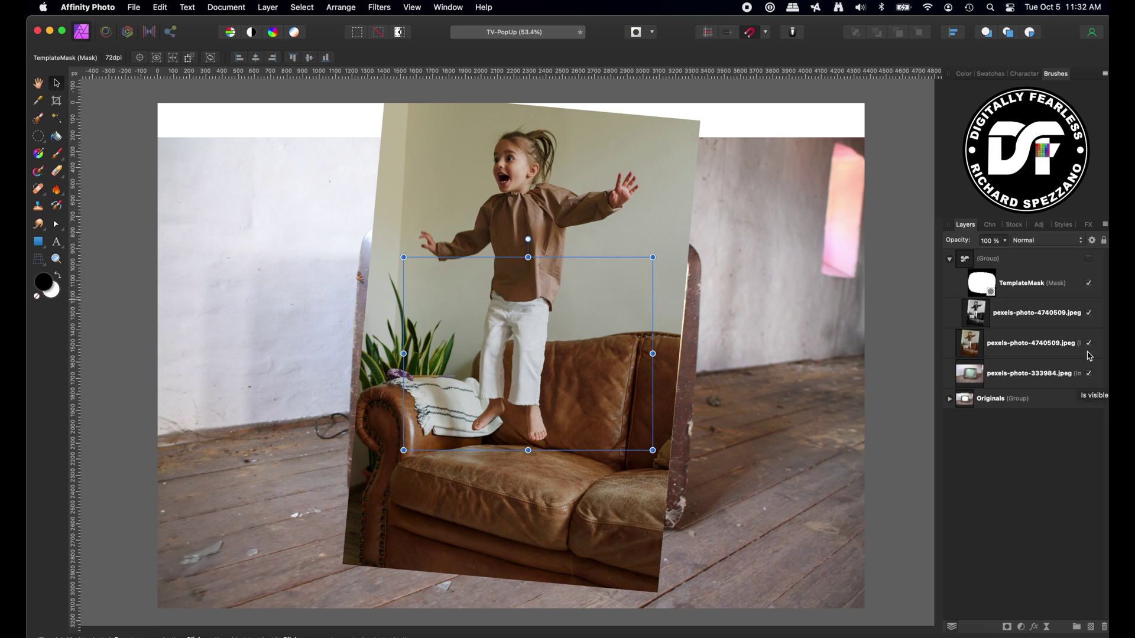
{"action": "left_click", "coordinate": [1089, 260]}
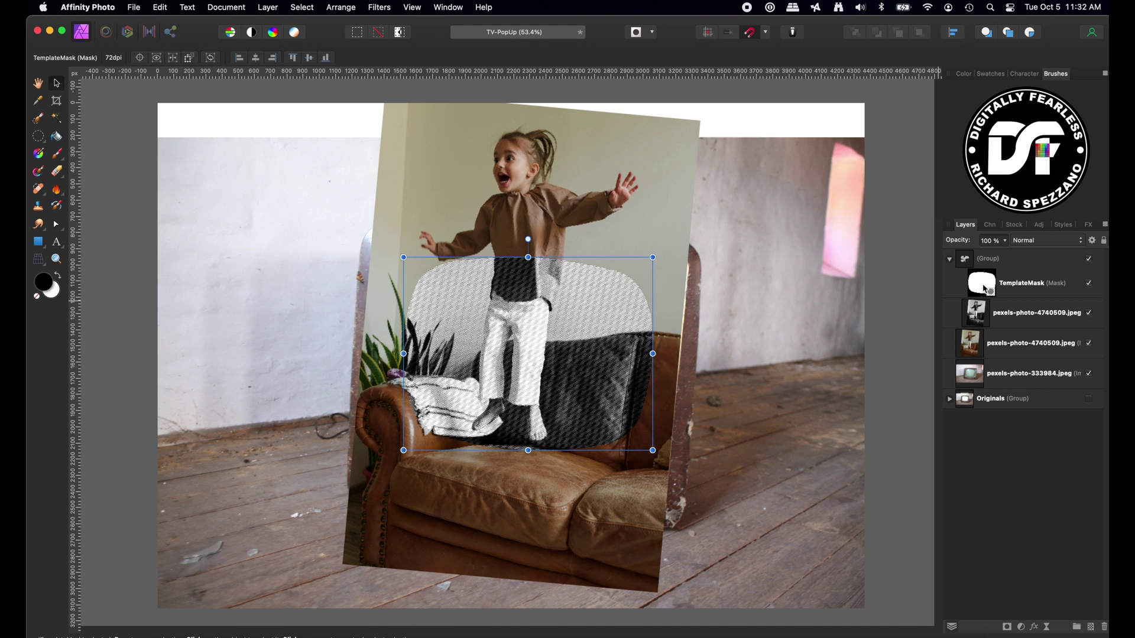
With the halftone group hidden, select the girl's upper body on the colour photo using an enlarged Selection Brush.
{"action": "left_click", "coordinate": [969, 348]}
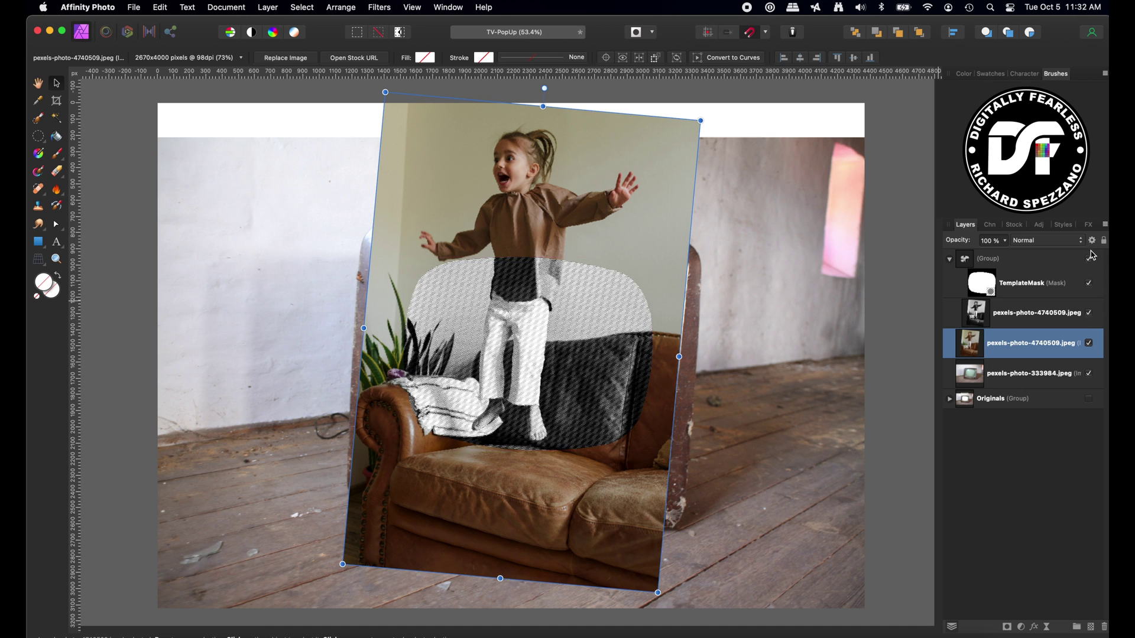
{"action": "left_click", "coordinate": [39, 119]}
{"action": "key", "text": "super+equal"}
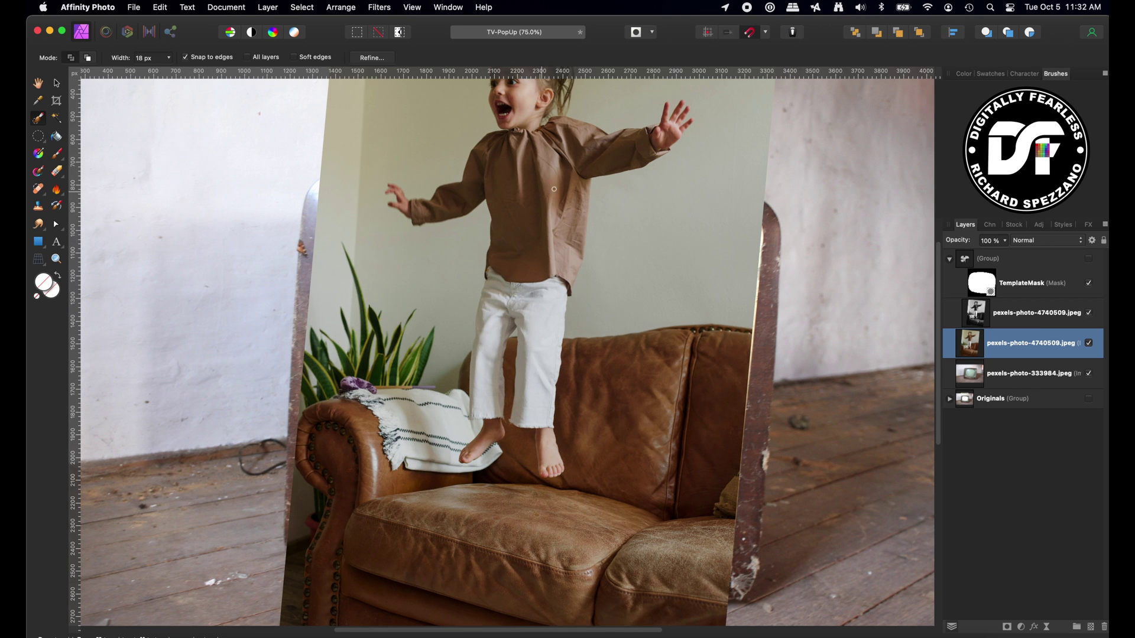
{"action": "key", "text": "bracketright"}
{"action": "key", "text": "bracketright"}
{"action": "key", "text": "bracketright"}
{"action": "mouse_move", "coordinate": [557, 158]}
{"action": "left_mouse_down"}
{"action": "mouse_move", "coordinate": [539, 236]}
{"action": "mouse_move", "coordinate": [564, 260]}
{"action": "mouse_move", "coordinate": [656, 139]}
{"action": "mouse_move", "coordinate": [510, 155]}
{"action": "left_mouse_up"}
{"action": "scroll", "coordinate": [404, 207], "scroll_direction": "up", "scroll_amount": 5}
{"action": "left_click_drag", "start_coordinate": [509, 296], "coordinate": [565, 296]}
Refine the selection around the girl's hands with a smaller Selection Brush, ending at 16 px wide.
{"action": "key", "text": "super+equal"}
{"action": "key", "text": "super+equal"}
{"action": "key", "text": "bracketleft"}
{"action": "key", "text": "bracketleft"}
{"action": "key", "text": "bracketleft"}
{"action": "key", "text": "bracketleft"}
{"action": "mouse_move", "coordinate": [863, 260]}
{"action": "left_mouse_down"}
{"action": "mouse_move", "coordinate": [827, 265]}
{"action": "mouse_move", "coordinate": [827, 241]}
{"action": "mouse_move", "coordinate": [846, 245]}
{"action": "mouse_move", "coordinate": [868, 284]}
{"action": "left_mouse_up"}
{"action": "mouse_move", "coordinate": [393, 399]}
{"action": "left_mouse_down"}
{"action": "mouse_move", "coordinate": [284, 413]}
{"action": "mouse_move", "coordinate": [294, 432]}
{"action": "left_mouse_up"}
{"action": "key", "text": "super+minus"}
{"action": "key", "text": "super+minus"}
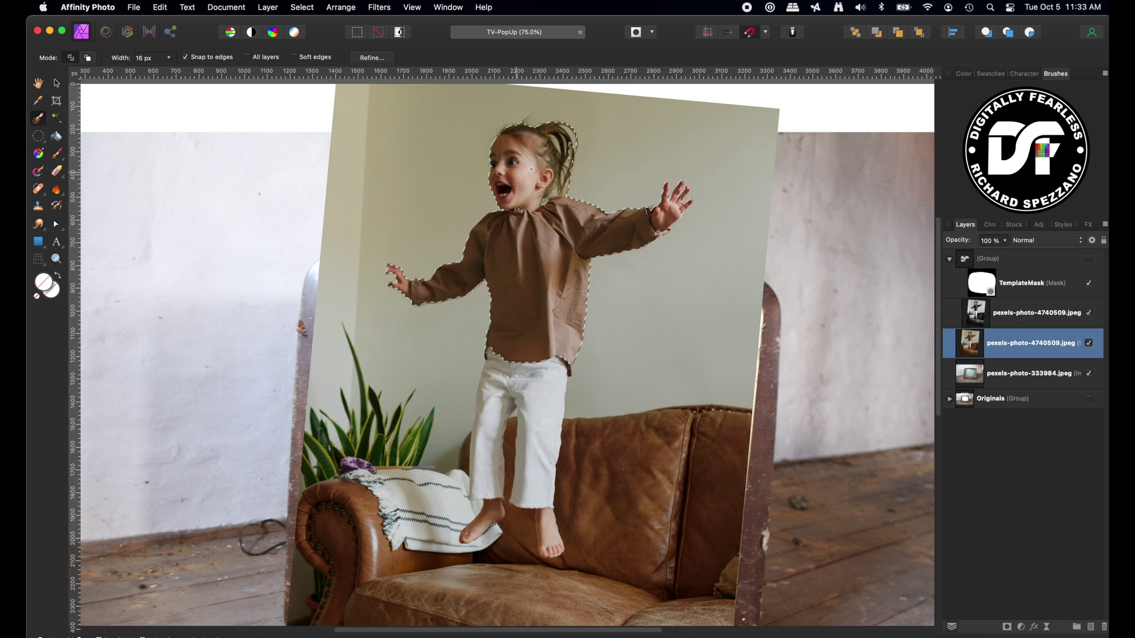
Refine the selection with a 50 px Matte brush around the girl's ponytail and the hair falling to her shoulder.
{"action": "left_click", "coordinate": [370, 57]}
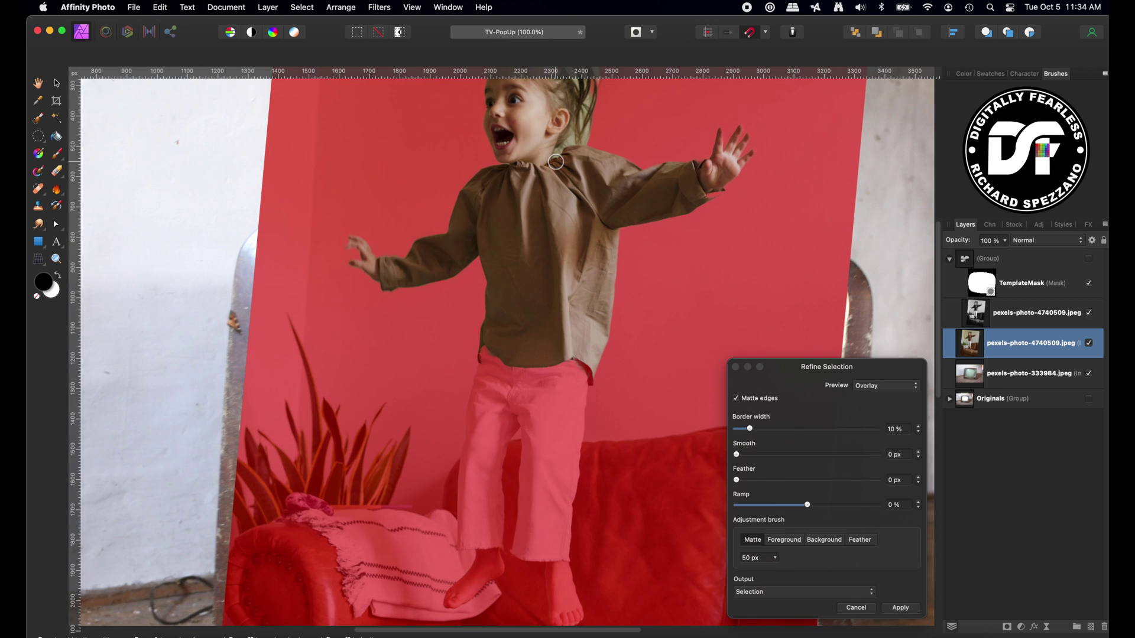
{"action": "key", "text": "super+plus"}
{"action": "mouse_move", "coordinate": [558, 94]}
{"action": "left_mouse_down"}
{"action": "mouse_move", "coordinate": [580, 155]}
{"action": "mouse_move", "coordinate": [549, 190]}
{"action": "left_mouse_up"}
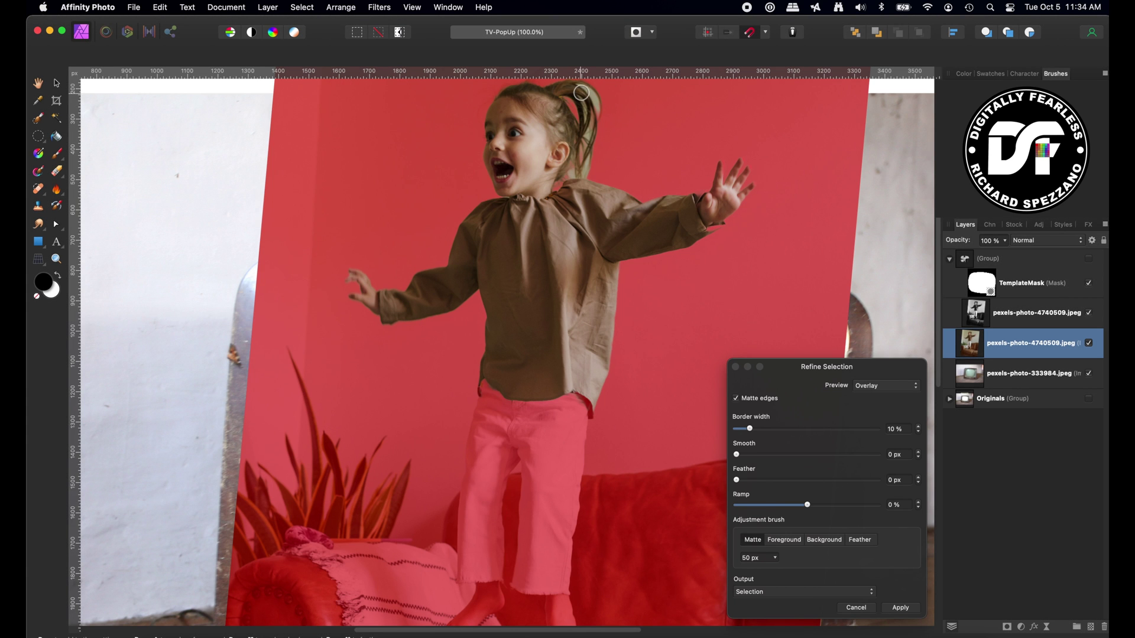
{"action": "mouse_move", "coordinate": [581, 90]}
{"action": "left_mouse_down"}
{"action": "mouse_move", "coordinate": [596, 99]}
{"action": "mouse_move", "coordinate": [586, 155]}
{"action": "mouse_move", "coordinate": [564, 184]}
{"action": "mouse_move", "coordinate": [585, 167]}
{"action": "mouse_move", "coordinate": [581, 204]}
{"action": "mouse_move", "coordinate": [568, 212]}
{"action": "left_mouse_up"}
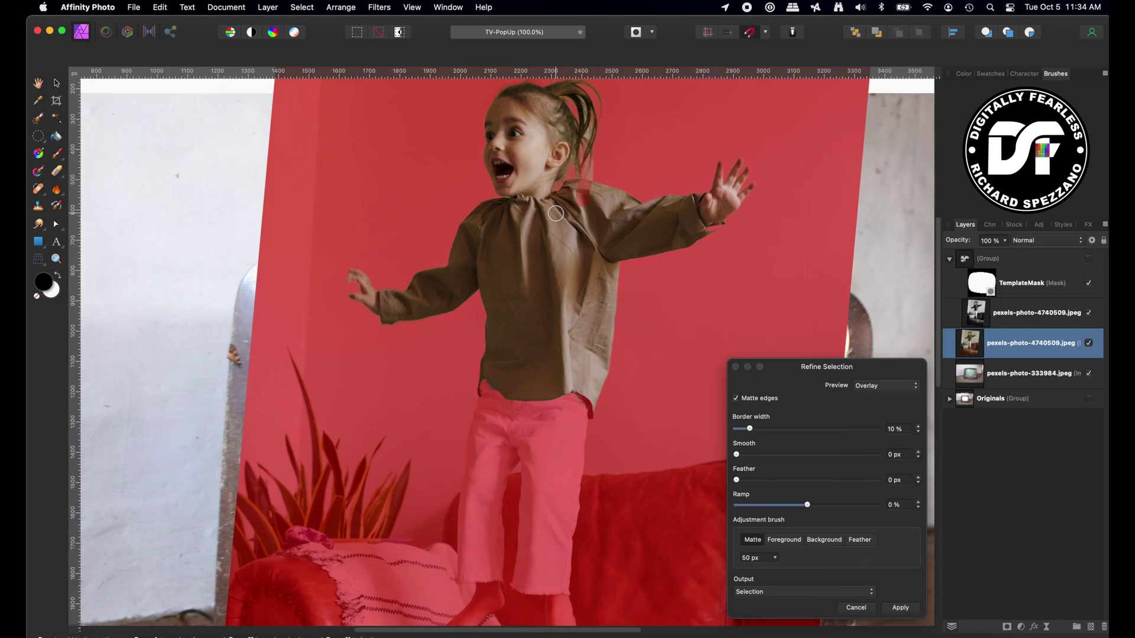
{"action": "mouse_move", "coordinate": [590, 110]}
{"action": "left_mouse_down"}
{"action": "mouse_move", "coordinate": [586, 134]}
{"action": "mouse_move", "coordinate": [617, 138]}
{"action": "left_mouse_up"}
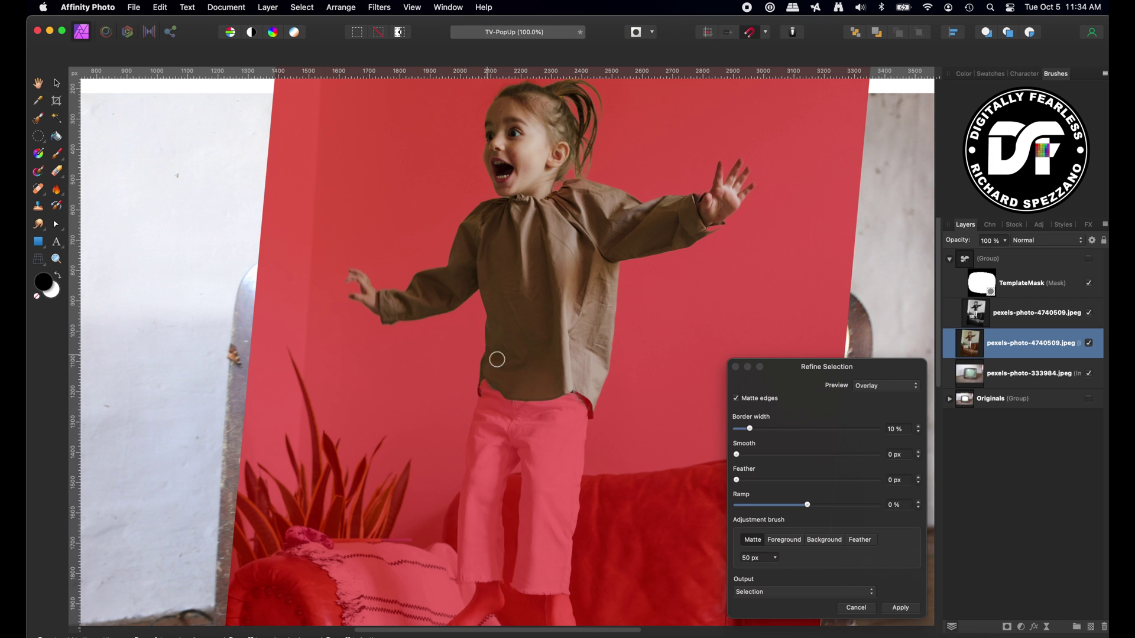
Output the refined selection as a new layer with mask.
{"action": "left_click", "coordinate": [774, 593]}
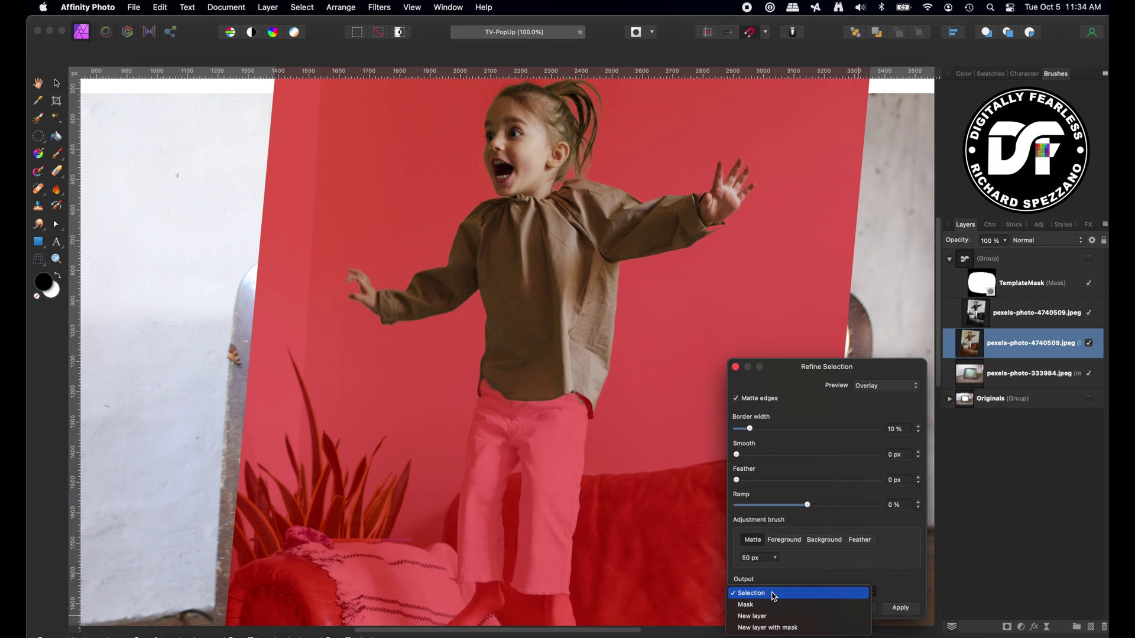
{"action": "left_click", "coordinate": [765, 629]}
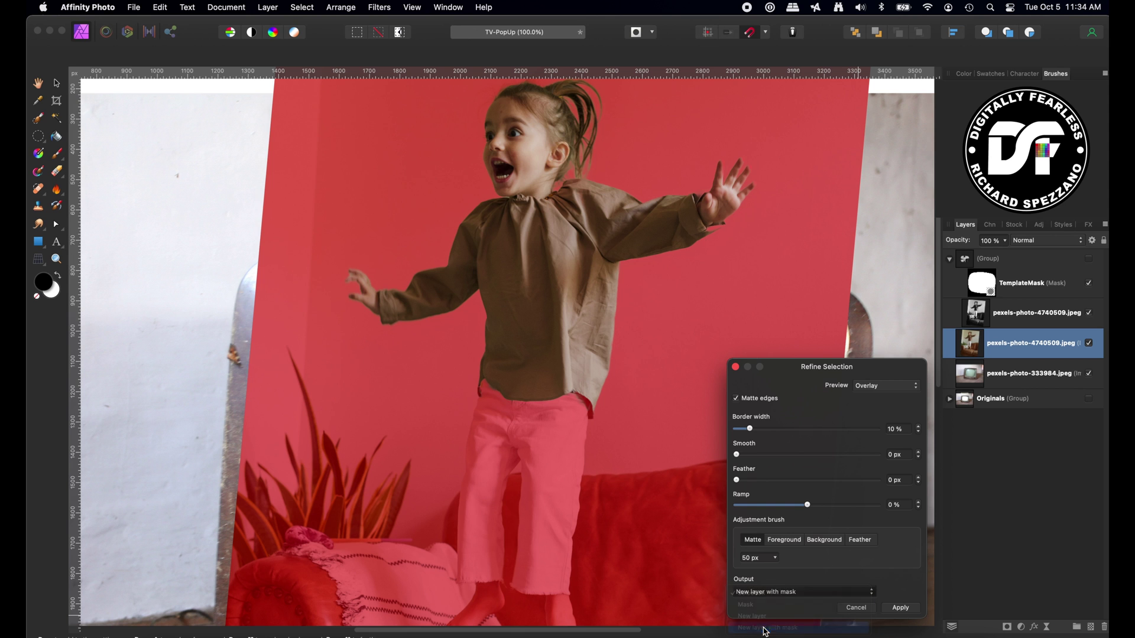
{"action": "left_click", "coordinate": [900, 609]}
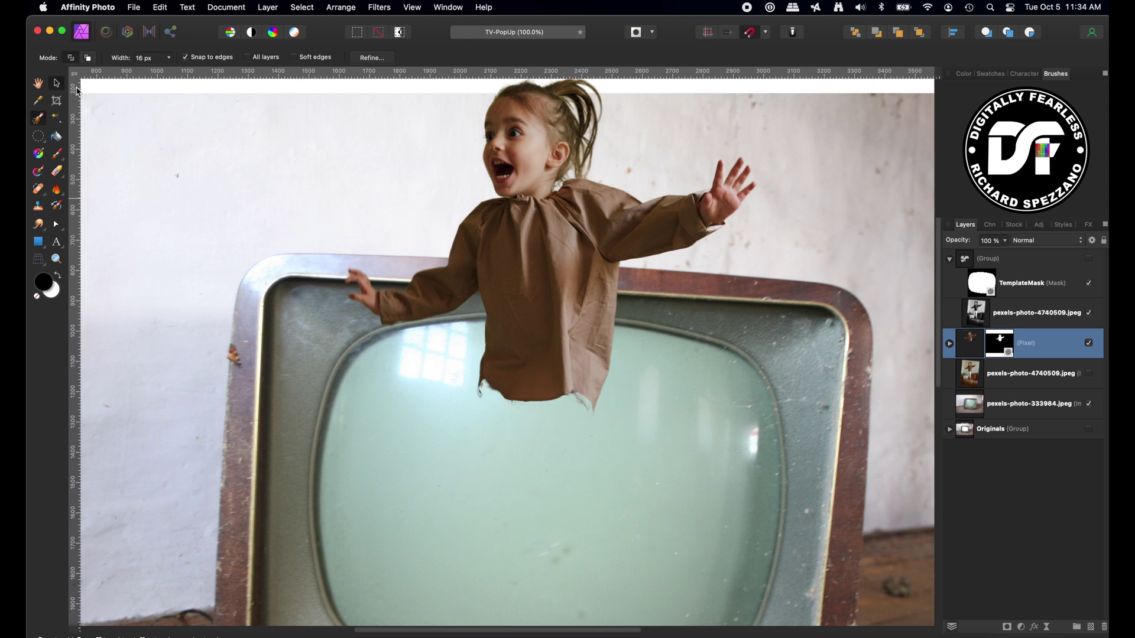
Show the halftone group again and place the masked colour cutout above it in the layer stack.
{"action": "left_click", "coordinate": [56, 83]}
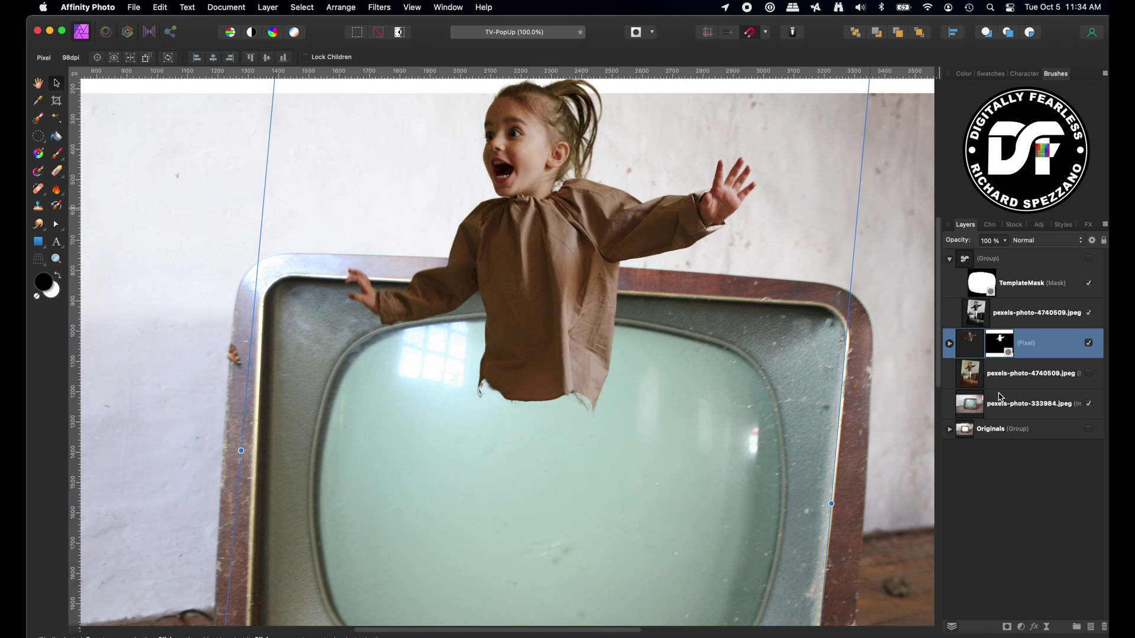
{"action": "key", "text": "super+equal"}
{"action": "key", "text": "super+minus"}
{"action": "key", "text": "super+minus"}
{"action": "key", "text": "super+minus"}
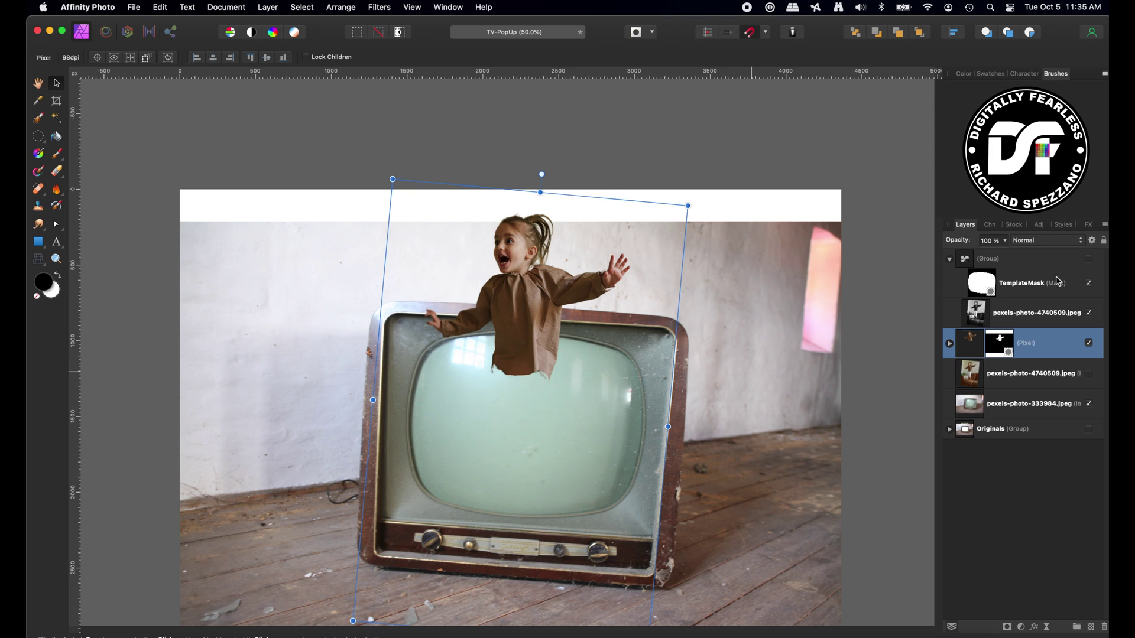
{"action": "left_click", "coordinate": [1089, 260]}
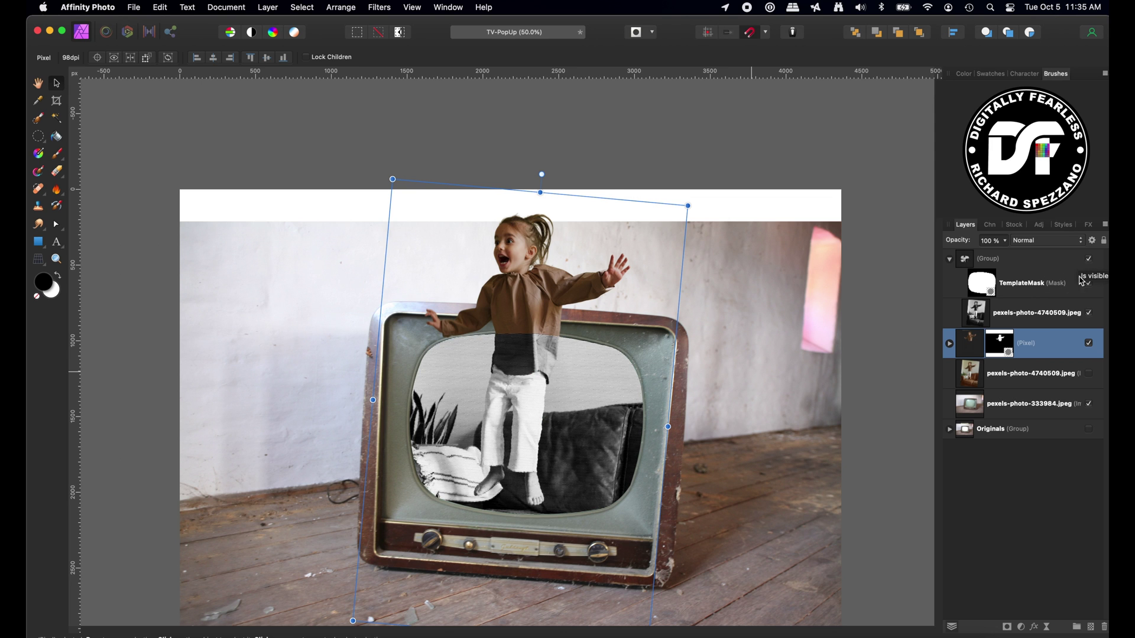
{"action": "key", "text": "super+plus"}
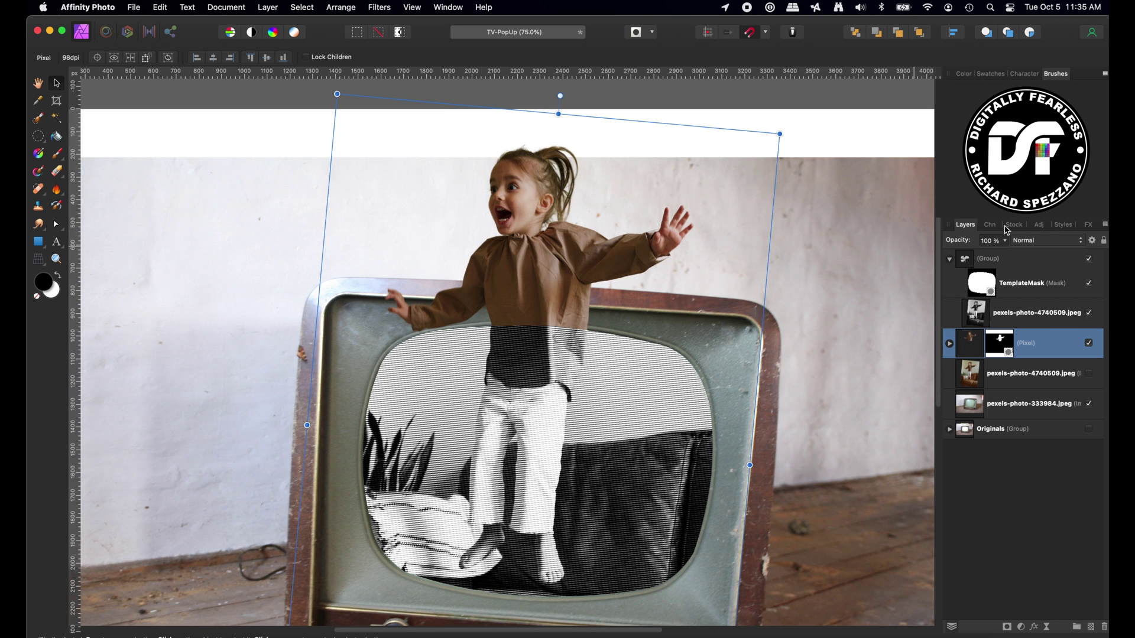
{"action": "left_click", "coordinate": [969, 348]}
{"action": "left_click_drag", "start_coordinate": [969, 349], "coordinate": [959, 258]}
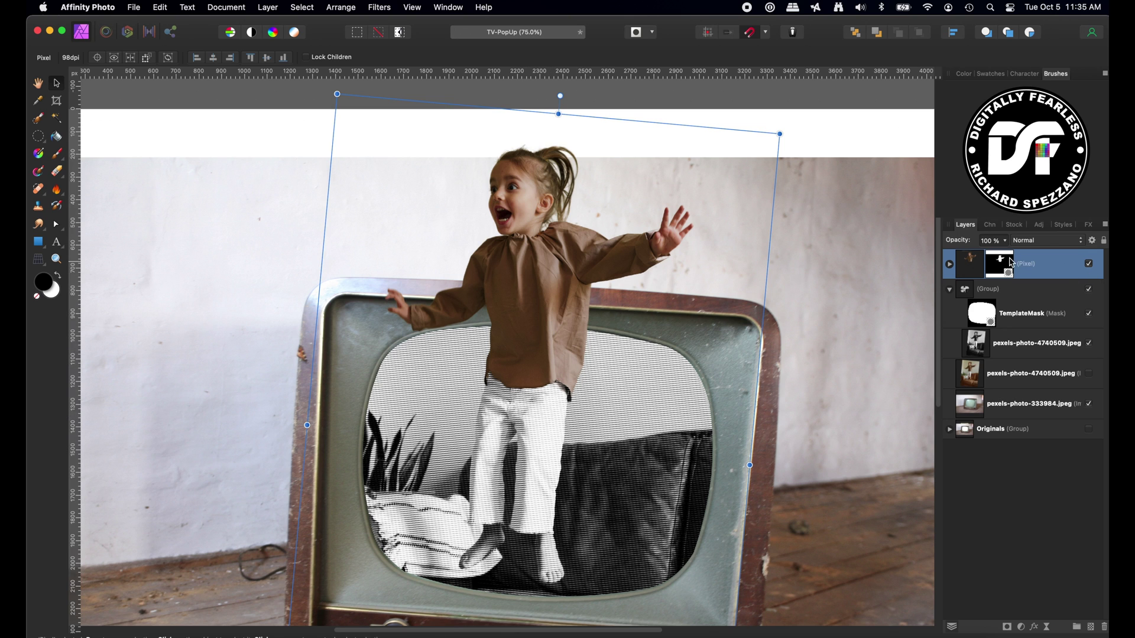
Paint black over the shirt's lower part on the cutout's mask, raising the brush hardness from 25% to 100%.
{"action": "left_click", "coordinate": [1010, 263]}
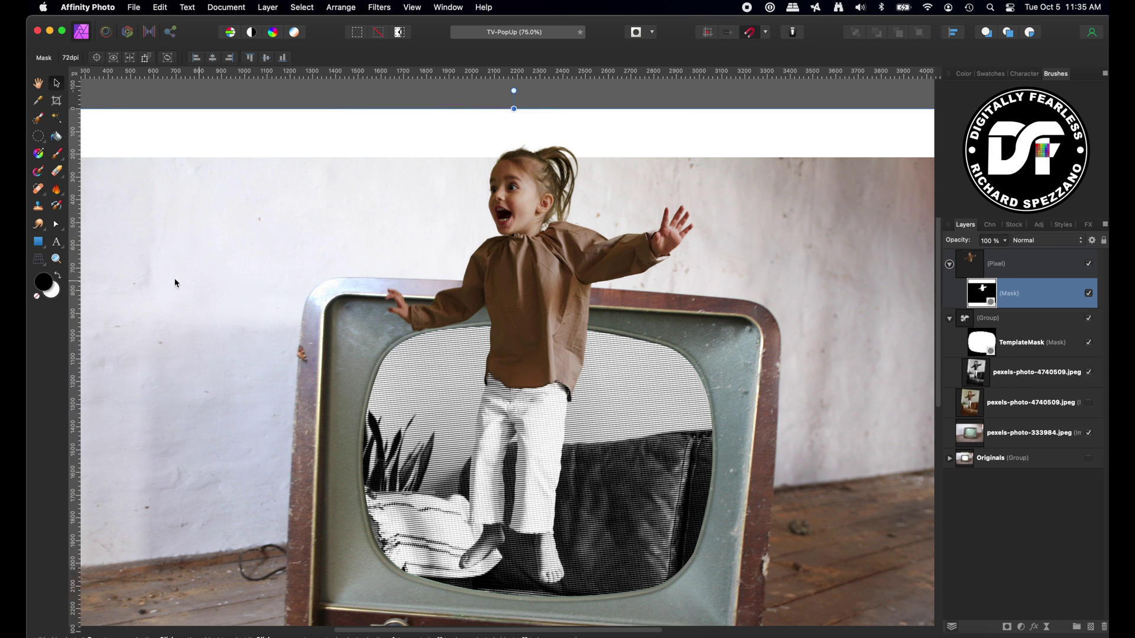
{"action": "left_click", "coordinate": [56, 154]}
{"action": "mouse_move", "coordinate": [506, 343]}
{"action": "left_mouse_down"}
{"action": "mouse_move", "coordinate": [511, 382]}
{"action": "mouse_move", "coordinate": [506, 347]}
{"action": "mouse_move", "coordinate": [499, 390]}
{"action": "left_mouse_up"}
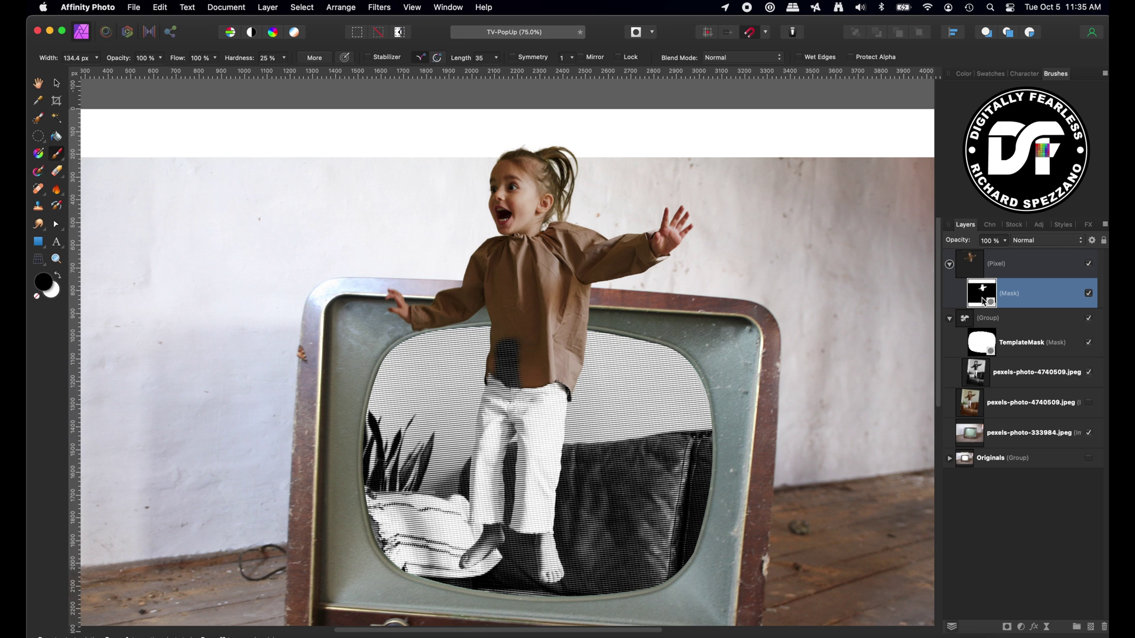
{"action": "left_click", "coordinate": [283, 58]}
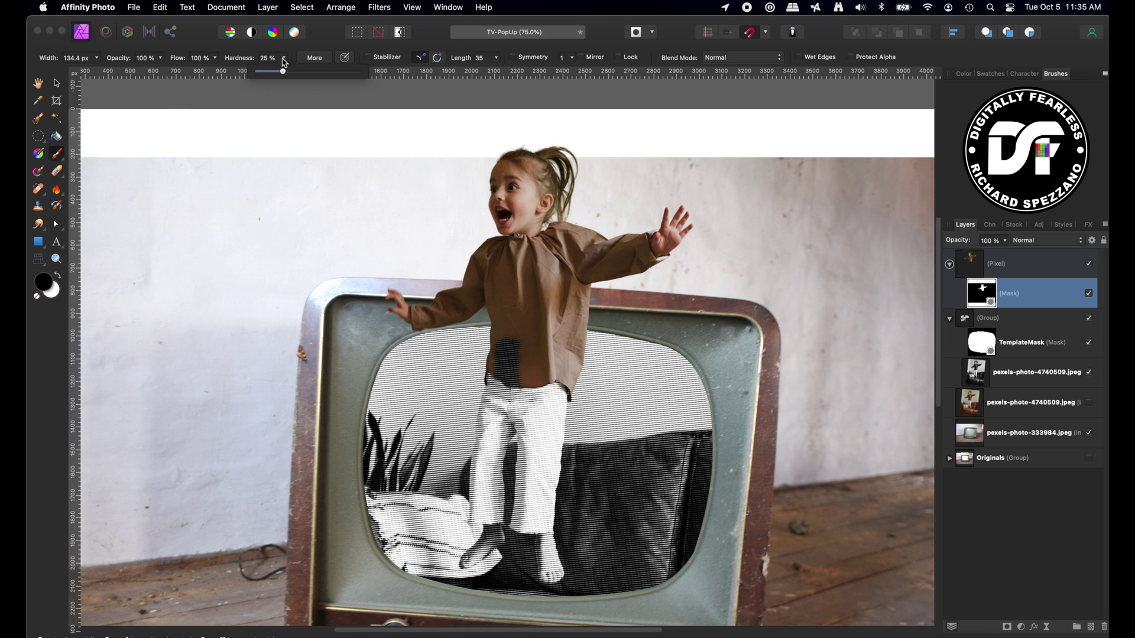
{"action": "left_click_drag", "start_coordinate": [282, 71], "coordinate": [362, 70]}
{"action": "mouse_move", "coordinate": [467, 369]}
{"action": "left_mouse_down"}
{"action": "mouse_move", "coordinate": [572, 371]}
{"action": "mouse_move", "coordinate": [500, 382]}
{"action": "mouse_move", "coordinate": [479, 348]}
{"action": "left_mouse_up"}
Paint white on the cutout's mask to bring back part of the colour shirt above the hem.
{"action": "key", "text": "x"}
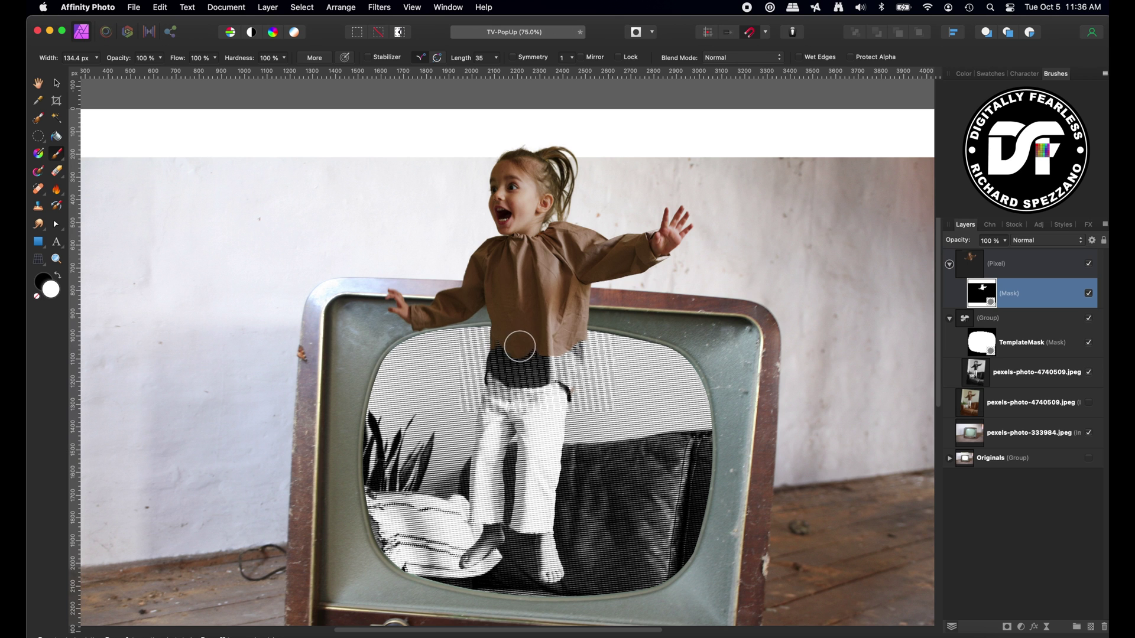
{"action": "mouse_move", "coordinate": [698, 429]}
{"action": "left_mouse_down"}
{"action": "mouse_move", "coordinate": [624, 423]}
{"action": "mouse_move", "coordinate": [520, 334]}
{"action": "left_mouse_up"}
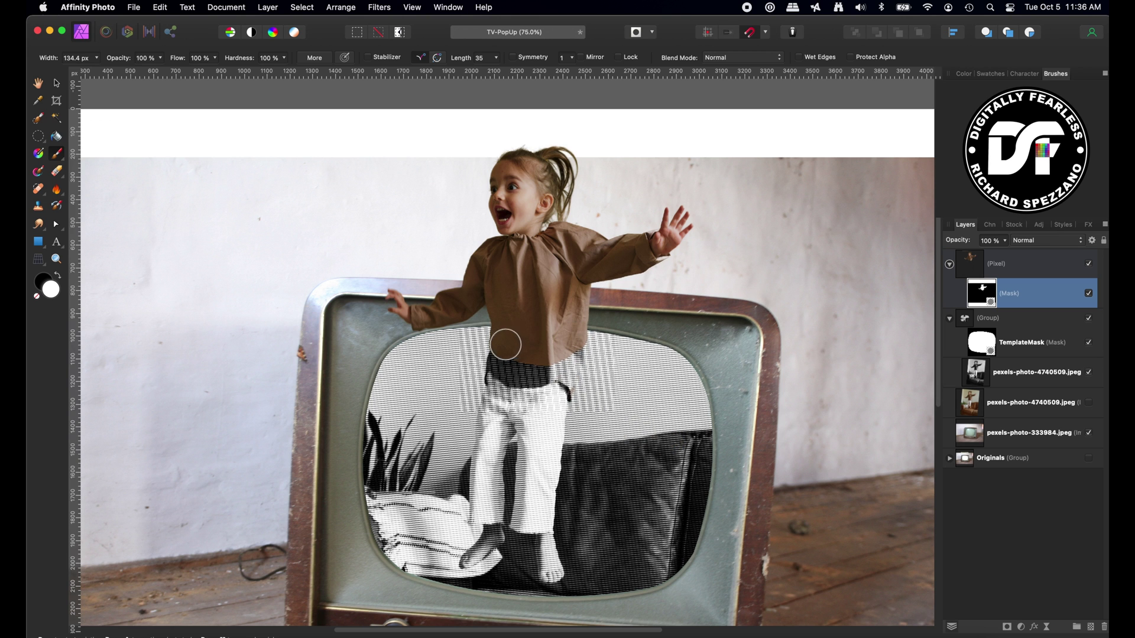
{"action": "left_click_drag", "start_coordinate": [378, 358], "coordinate": [360, 358]}
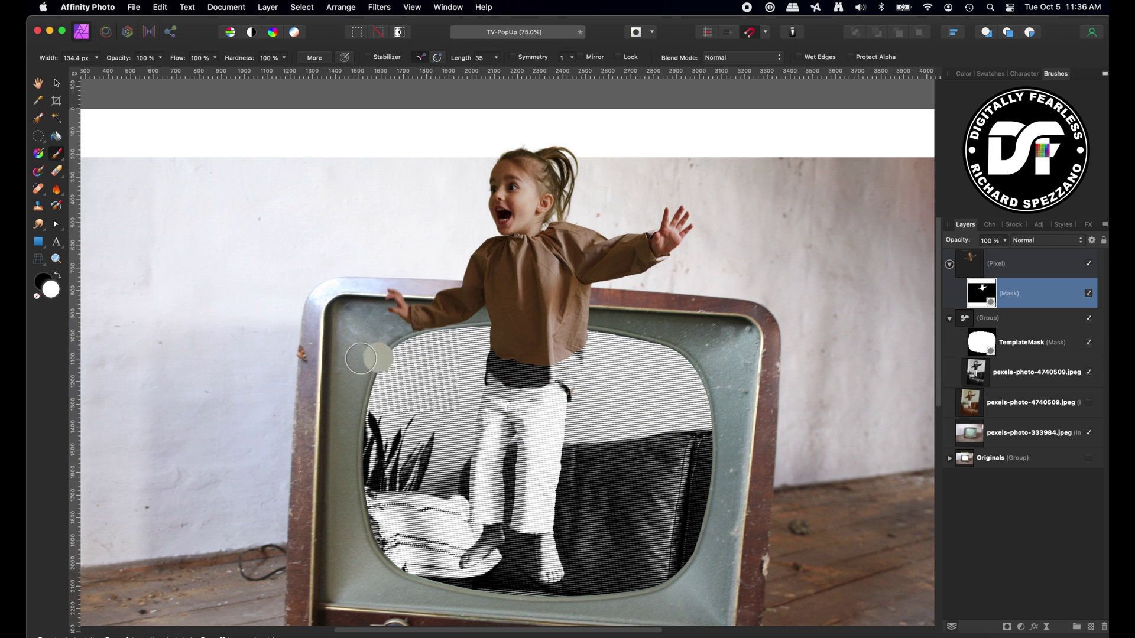
Set the brush hardness to 45% and touch up the shirt's lower edge on the mask, switching from white to black.
{"action": "left_click", "coordinate": [284, 58]}
{"action": "left_click_drag", "start_coordinate": [289, 71], "coordinate": [228, 71]}
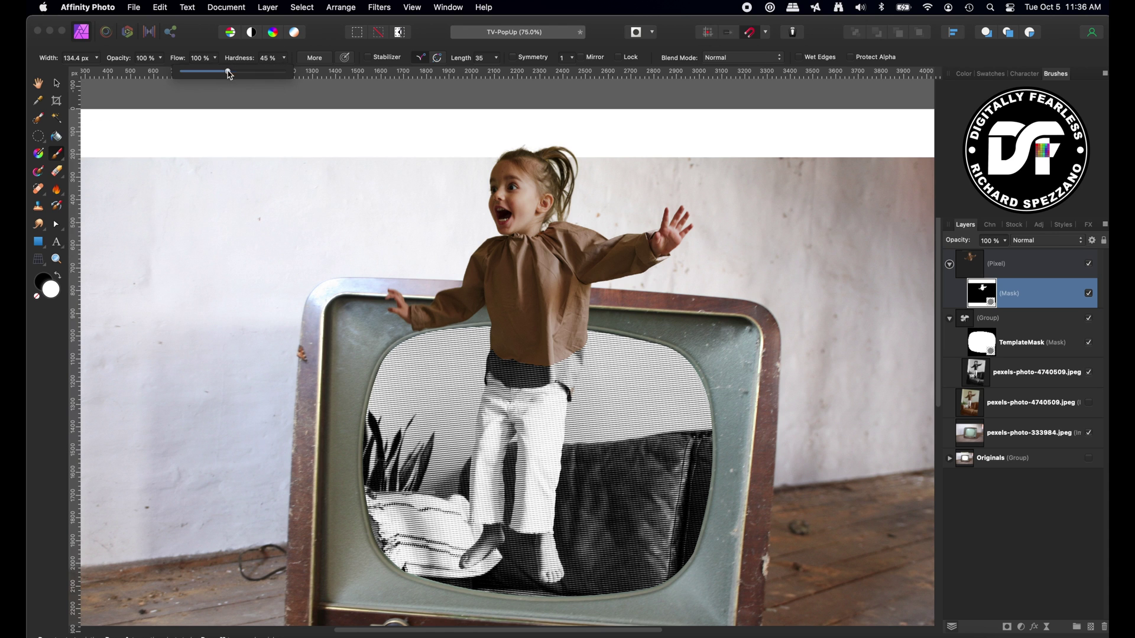
{"action": "left_click_drag", "start_coordinate": [600, 349], "coordinate": [557, 377]}
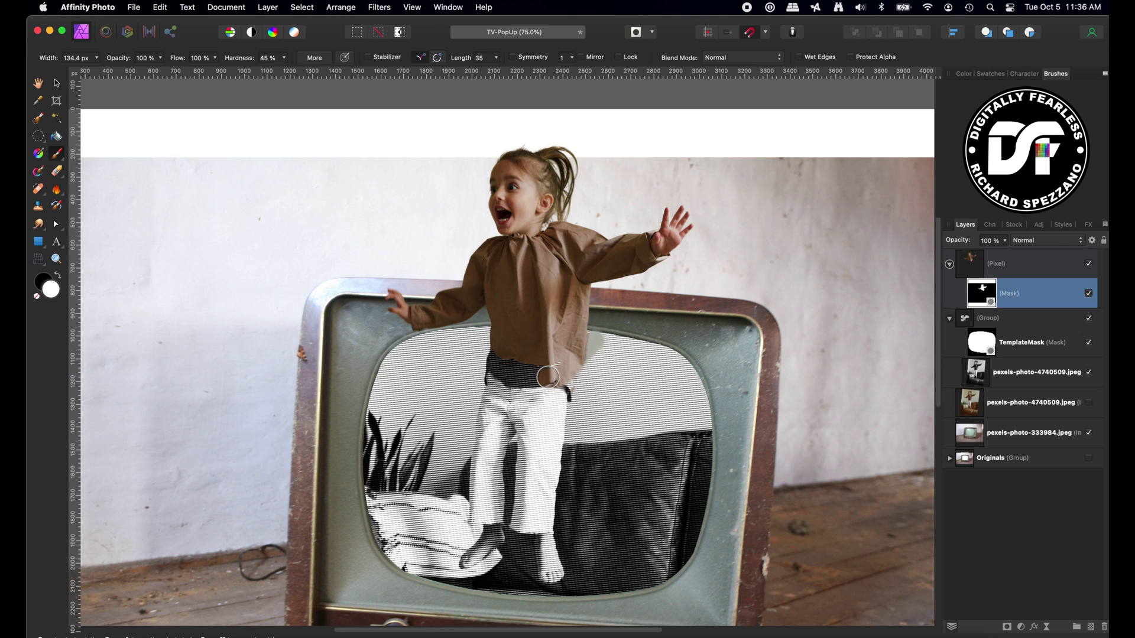
{"action": "left_click", "coordinate": [58, 276]}
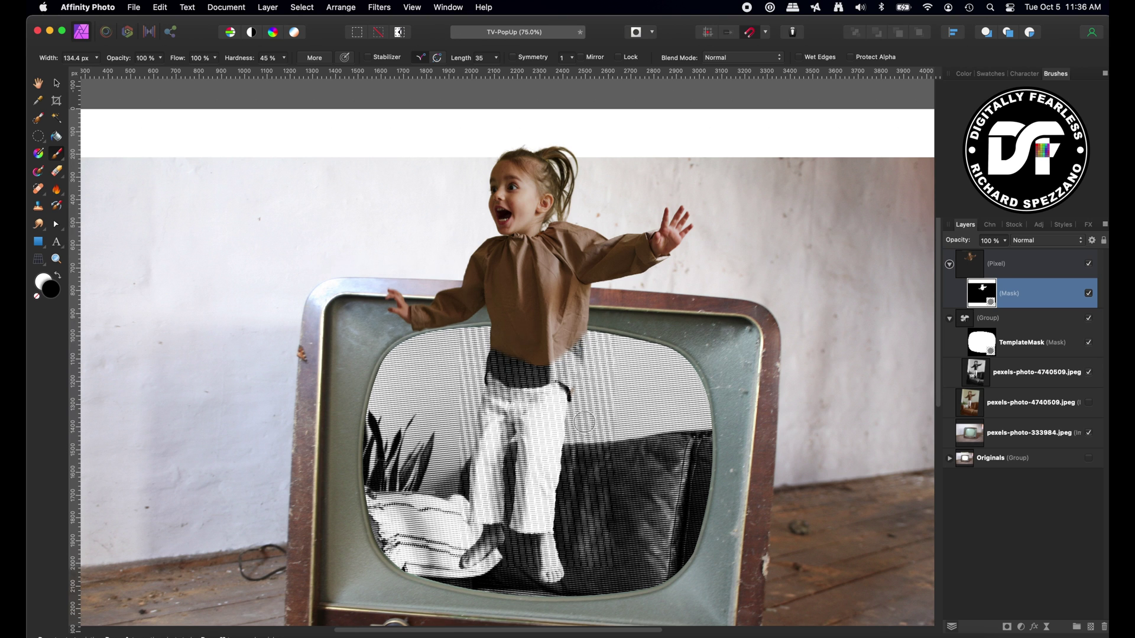
{"action": "key", "text": "v"}
{"action": "scroll", "coordinate": [697, 308], "scroll_direction": "up", "scroll_amount": 3}
{"action": "scroll", "coordinate": [696, 308], "scroll_direction": "down", "scroll_amount": 4}
{"action": "key", "text": "super+minus"}
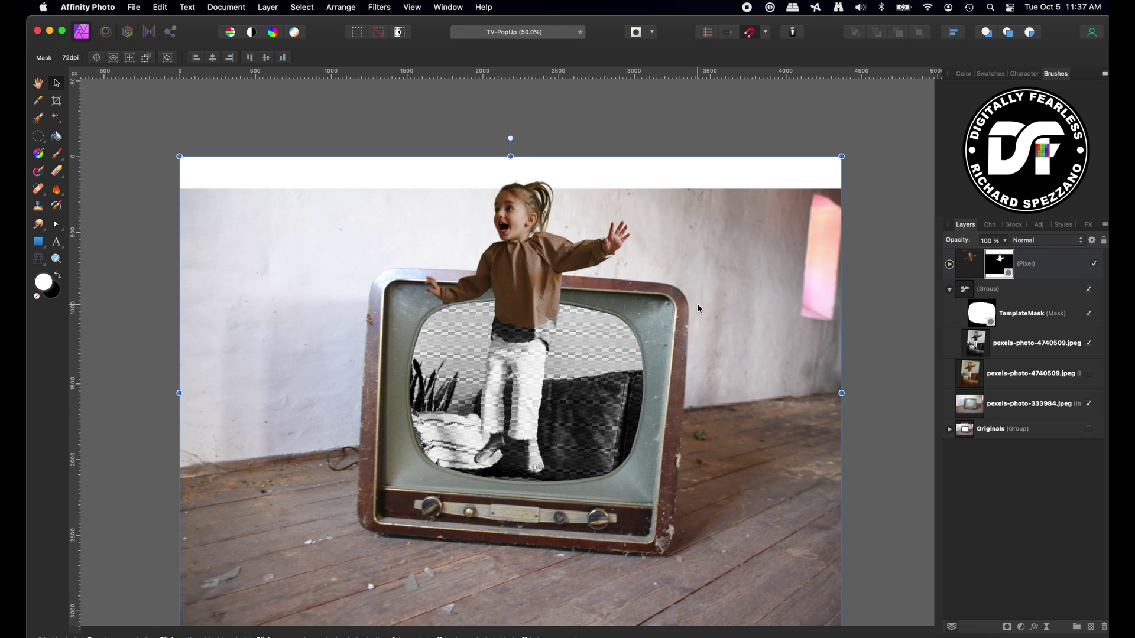
Rasterize the pexels-photo-333984.jpeg TV photo layer.
{"action": "left_click", "coordinate": [241, 225]}
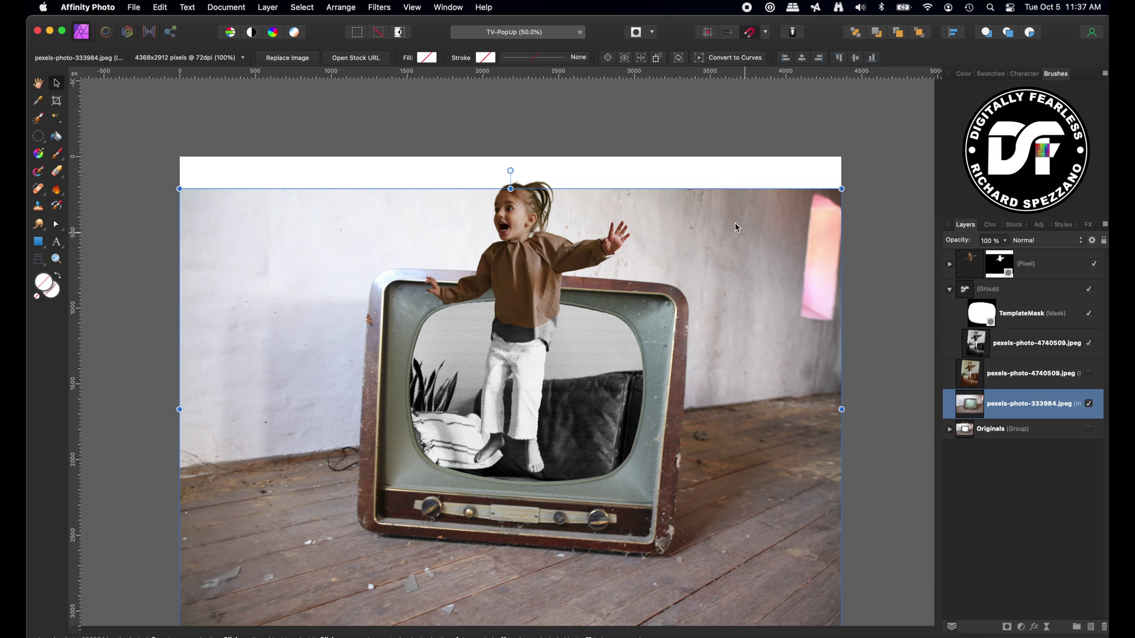
{"action": "left_click", "coordinate": [1008, 450]}
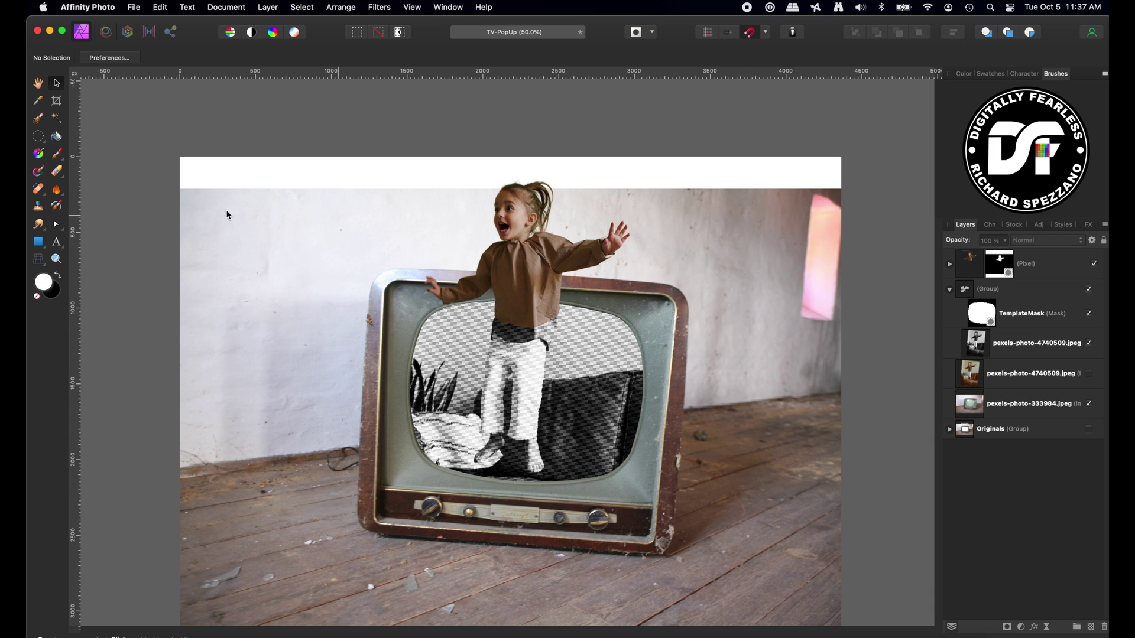
{"action": "left_click_drag", "start_coordinate": [37, 142], "coordinate": [101, 134]}
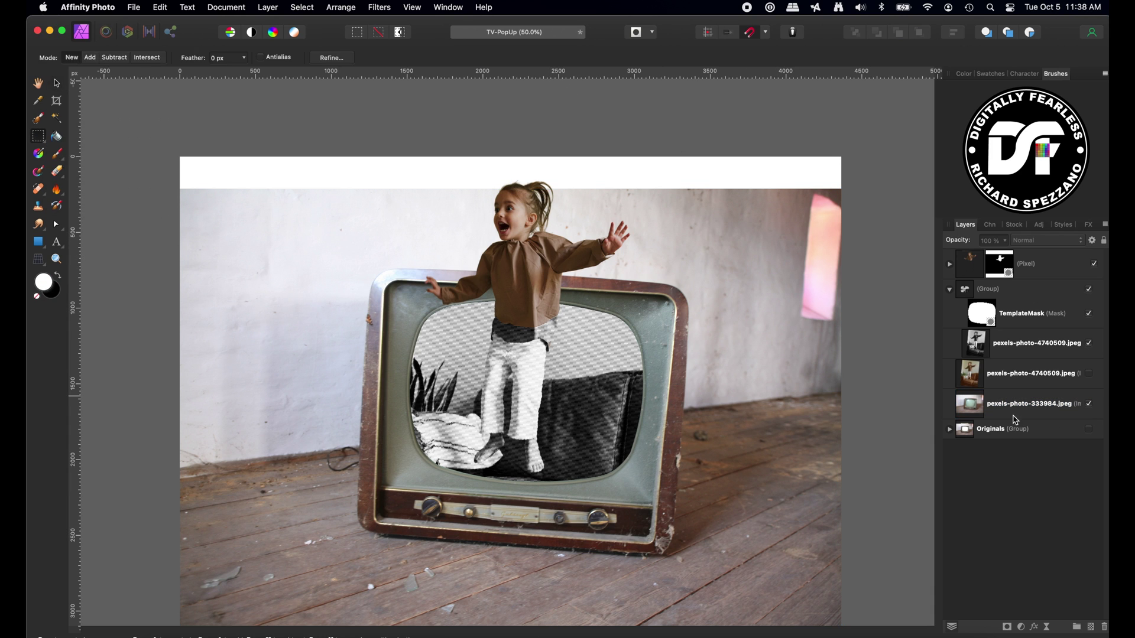
{"action": "right_click", "coordinate": [968, 407]}
{"action": "left_click", "coordinate": [969, 422]}
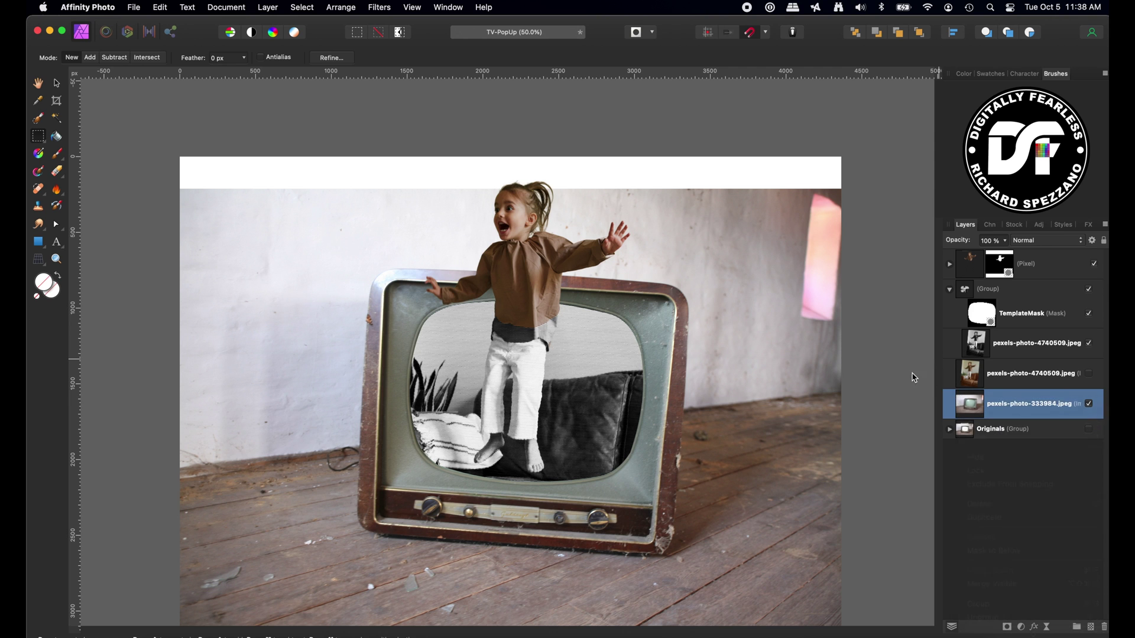
{"action": "right_click", "coordinate": [971, 408]}
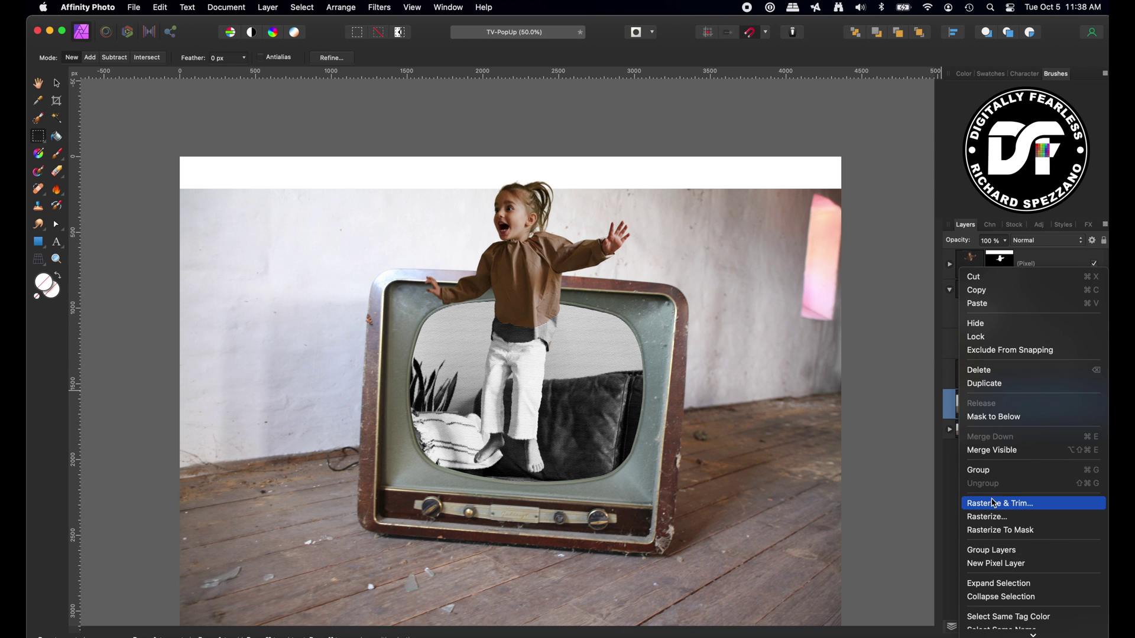
{"action": "left_click", "coordinate": [992, 517]}
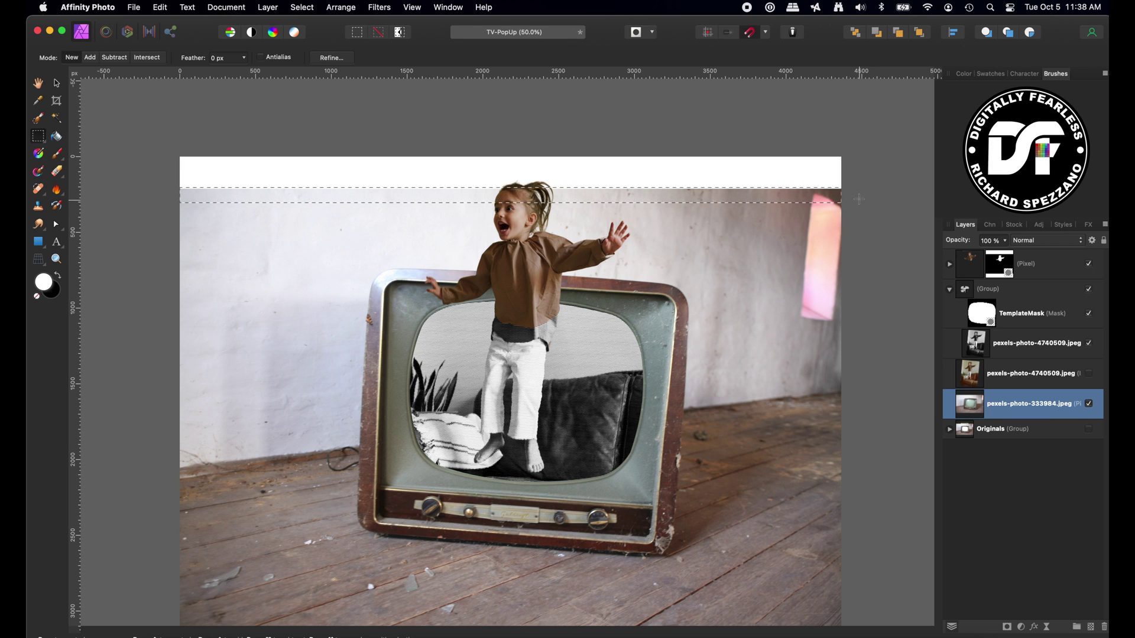
Copy a thin full-width strip from the TV photo's upper edge to a new layer and stretch it upward over the white gap.
{"action": "key", "text": "super+j"}
{"action": "left_click", "coordinate": [61, 83]}
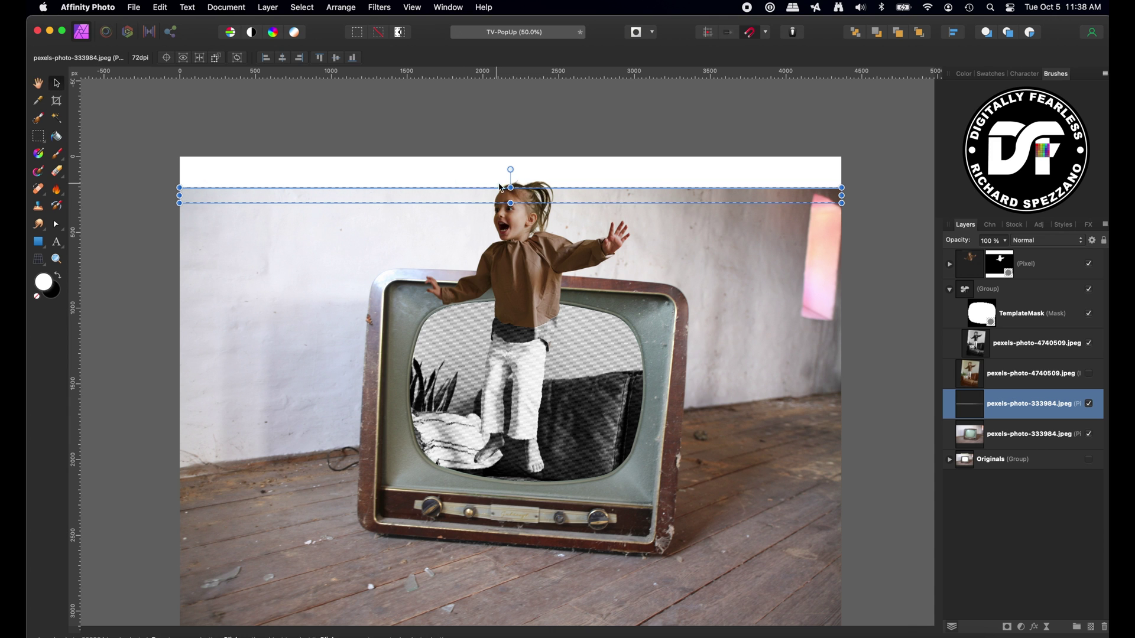
{"action": "left_click_drag", "start_coordinate": [511, 180], "coordinate": [515, 146]}
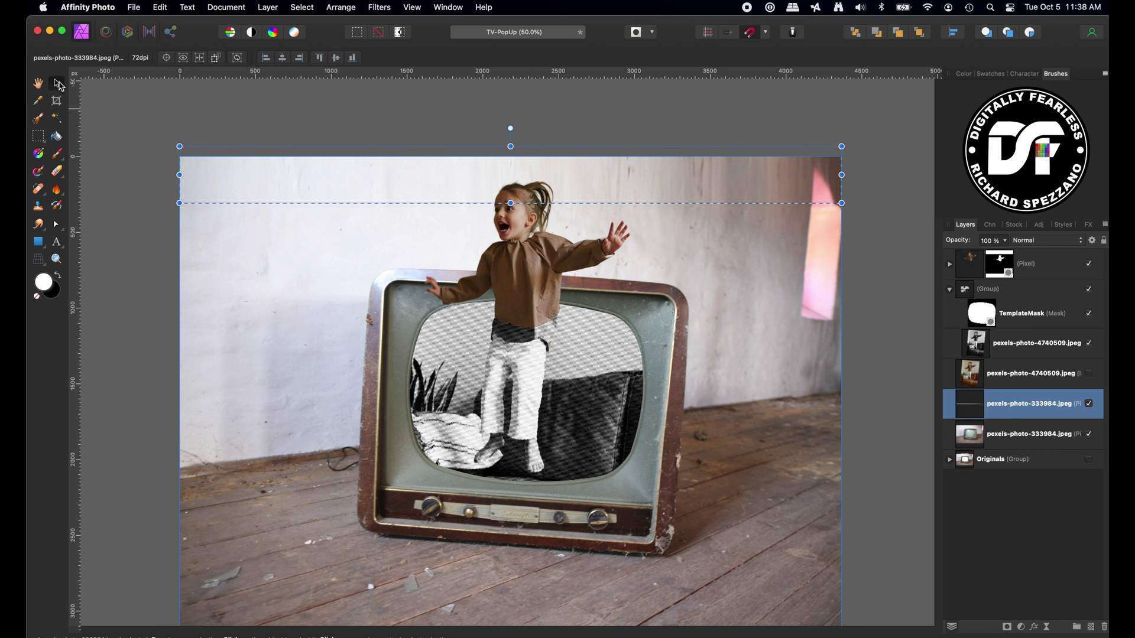
{"action": "left_click", "coordinate": [192, 111]}
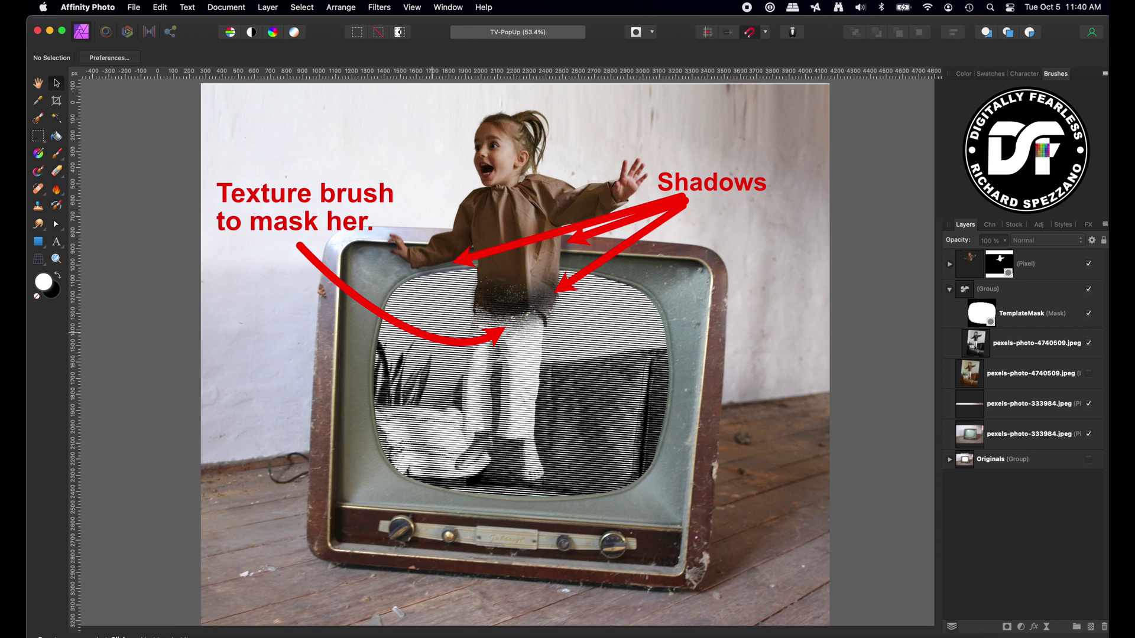
{"action": "scroll", "coordinate": [515, 255], "scroll_direction": "up", "scroll_amount": 2}
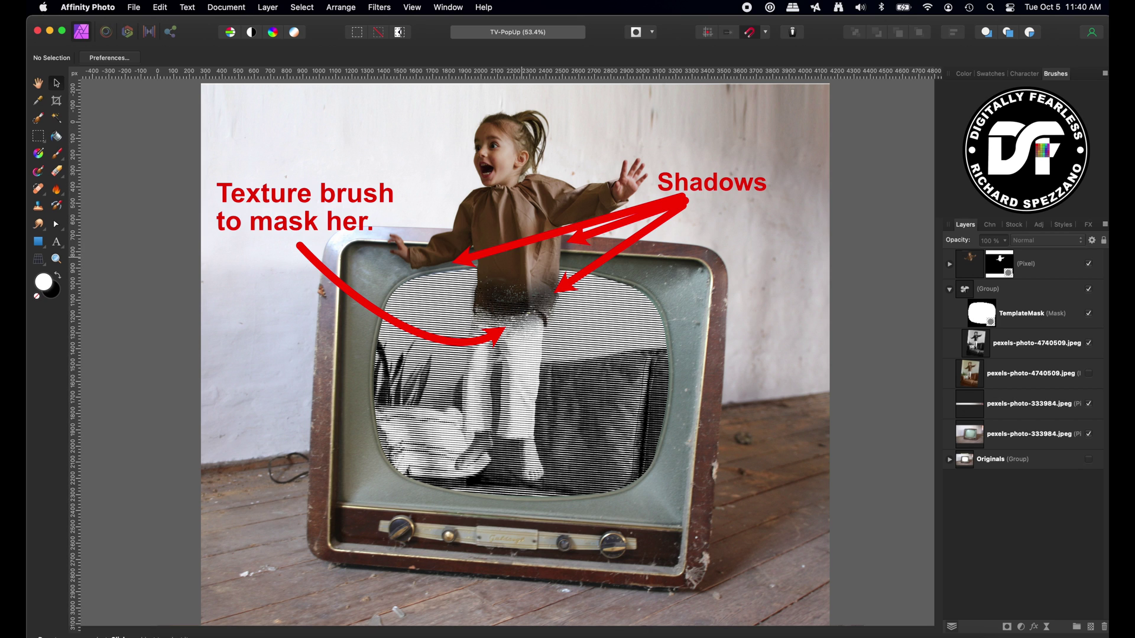